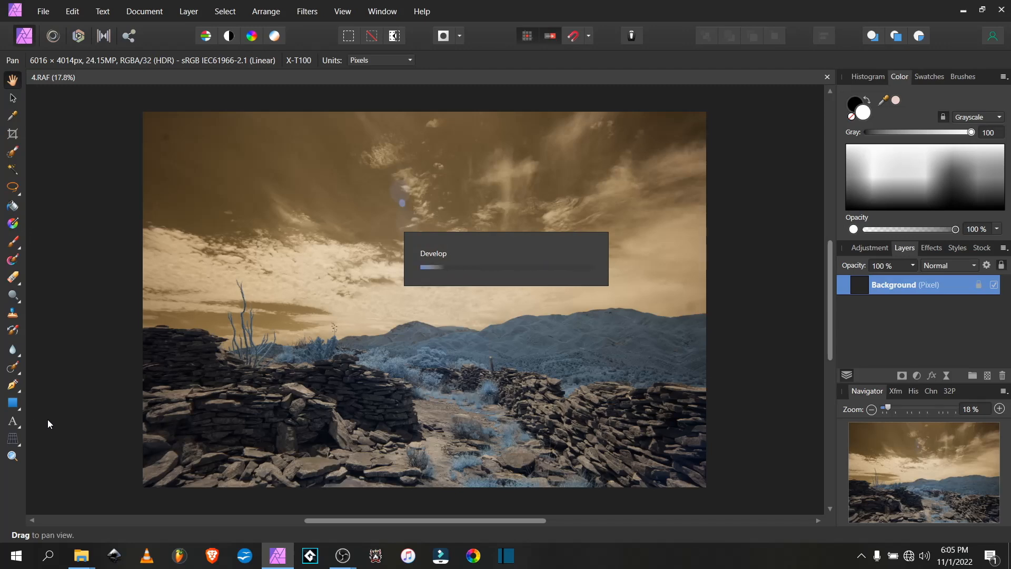
Inpaint the dark spot in the sky with the Inpainting Brush enlarged to about 97 px
click(13, 367)
scroll(143, 121, up, 5)
scroll(216, 142, up, 3)
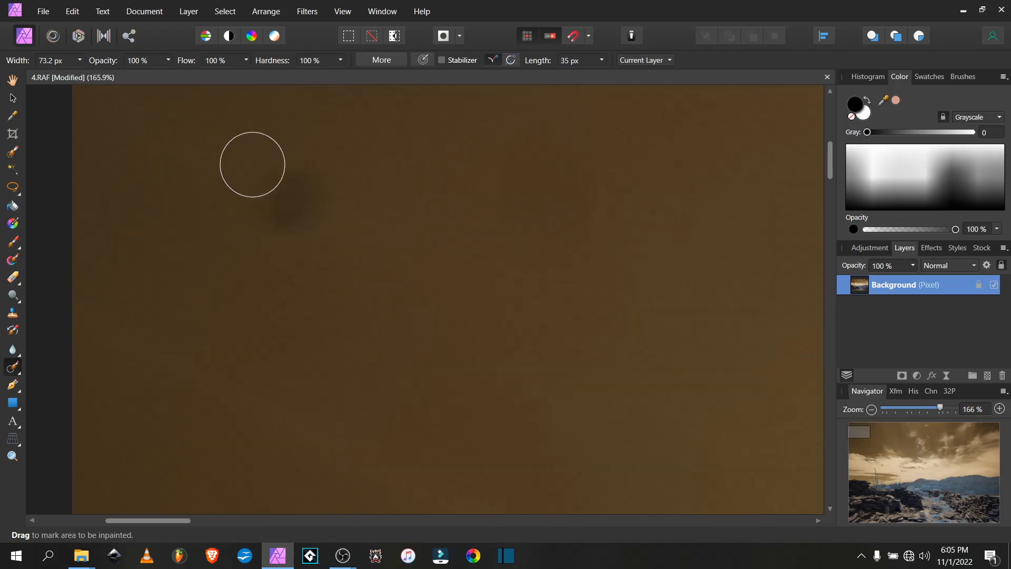
key(bracketright)
key(bracketright)
mouse_move(298, 196)
mouse_down()
mouse_move(276, 199)
mouse_move(295, 209)
mouse_up()
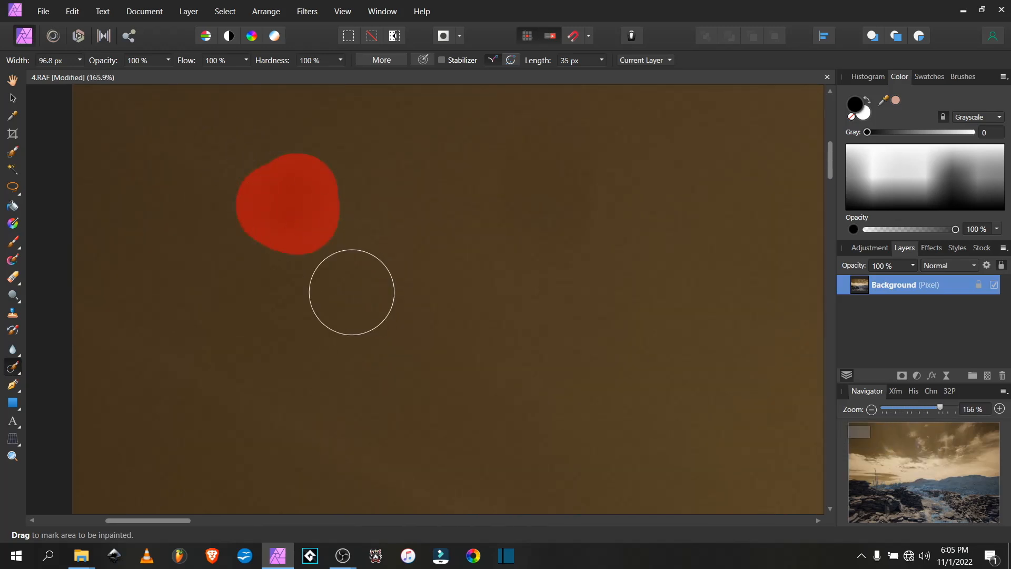
Inpaint further blemishes in the sky with a larger brush of about 169 px
scroll(442, 284, down, 5)
drag(484, 242, 455, 258)
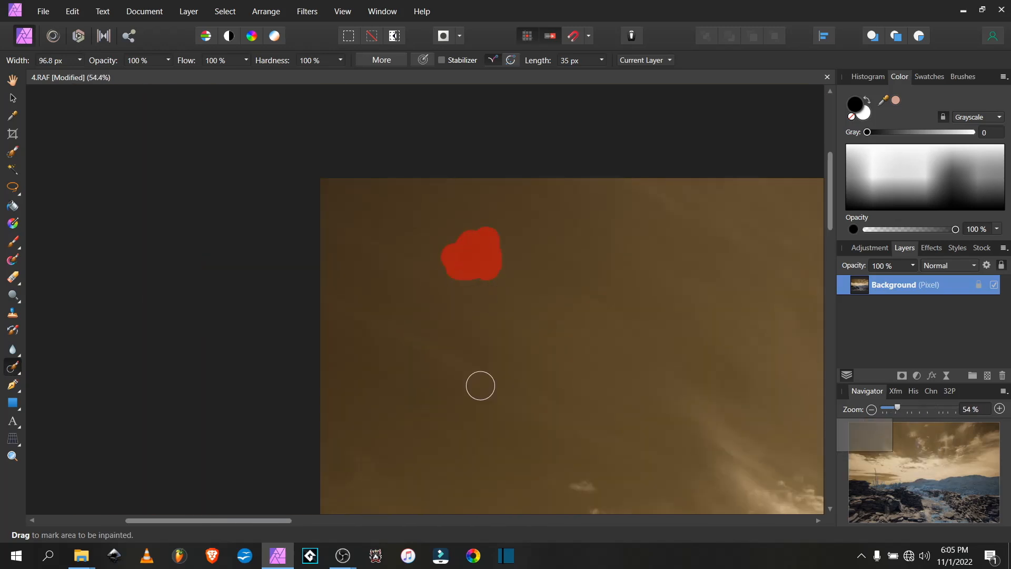
drag(386, 431, 412, 271)
scroll(379, 311, up, 2)
key(bracketright)
key(bracketright)
key(bracketright)
key(bracketright)
click(361, 308)
scroll(427, 343, down, 5)
drag(633, 425, 357, 259)
scroll(357, 258, down, 2)
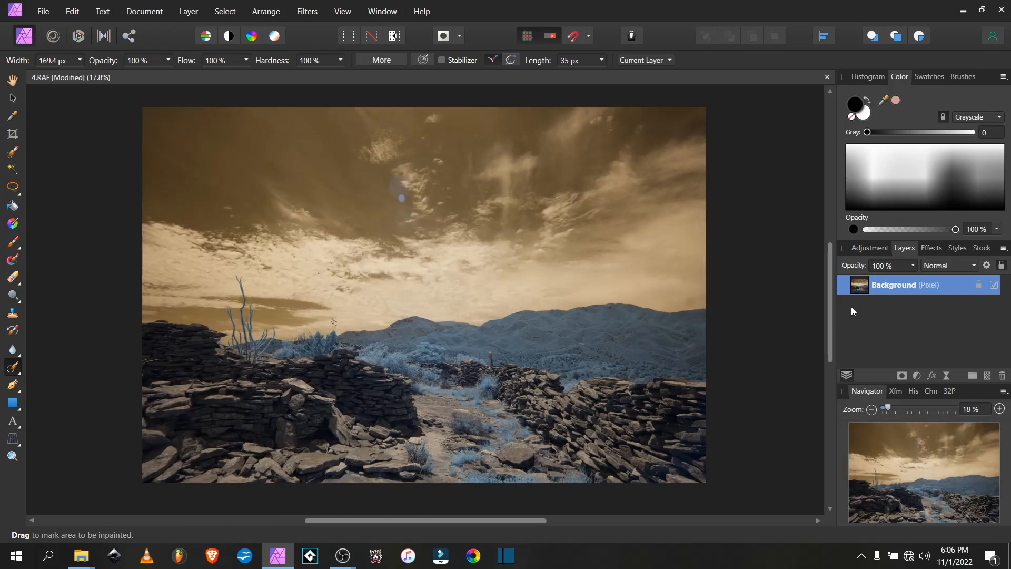
Apply the "crazy ir colors" HSL adjustment preset to the photo
click(869, 248)
scroll(902, 319, down, 2)
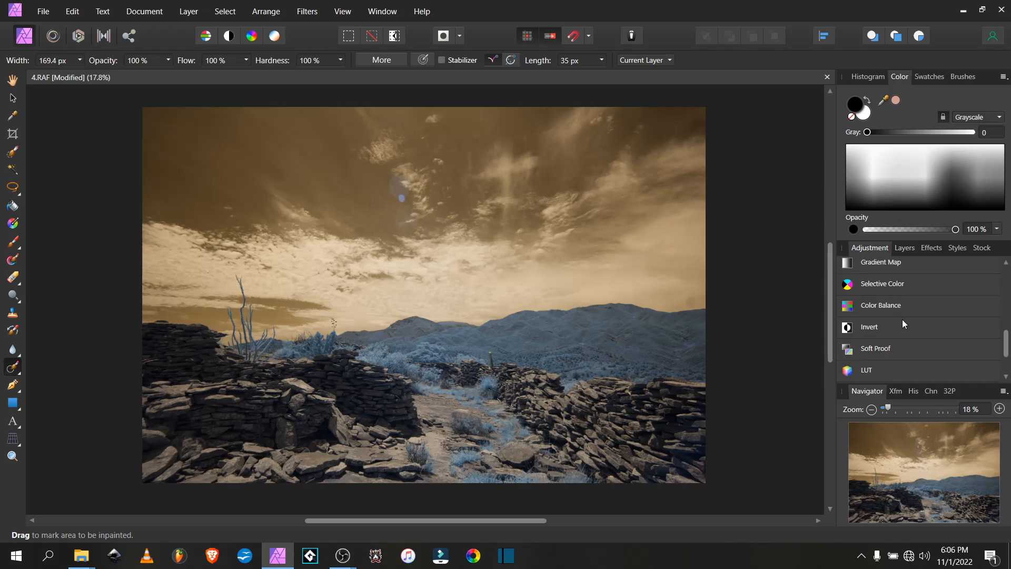
scroll(890, 319, up, 4)
scroll(886, 316, up, 3)
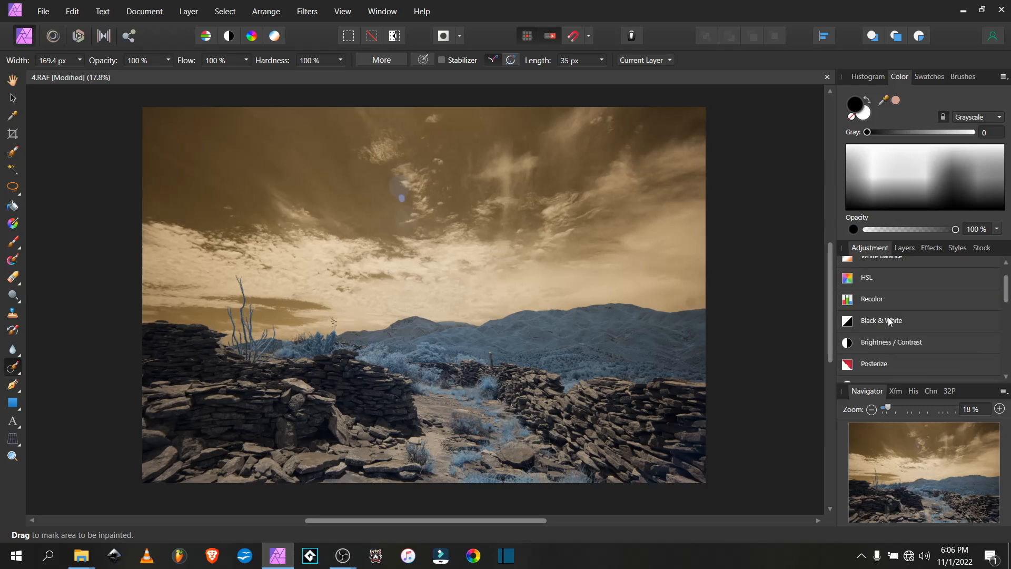
click(883, 280)
scroll(908, 293, down, 1)
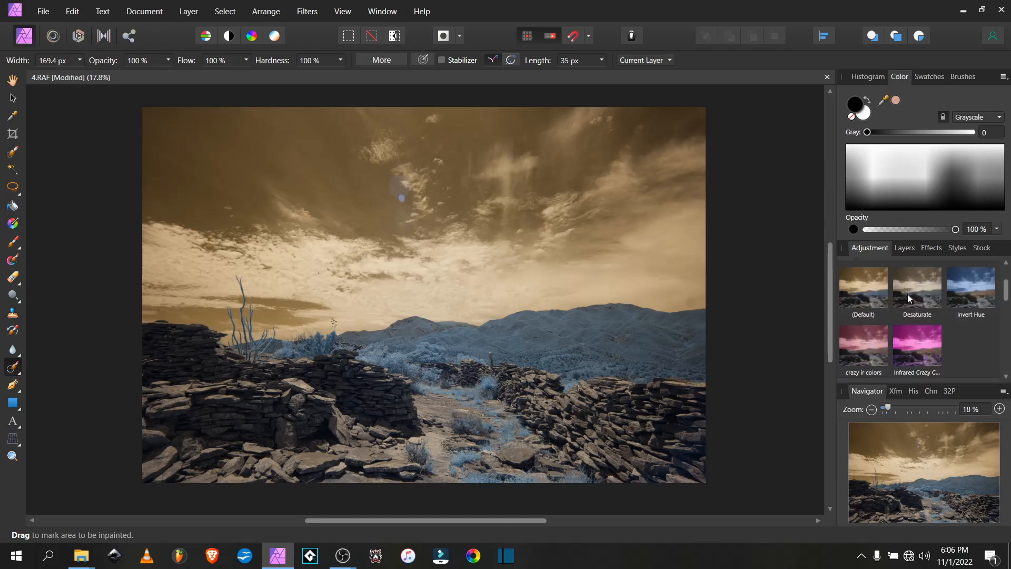
scroll(937, 327, down, 1)
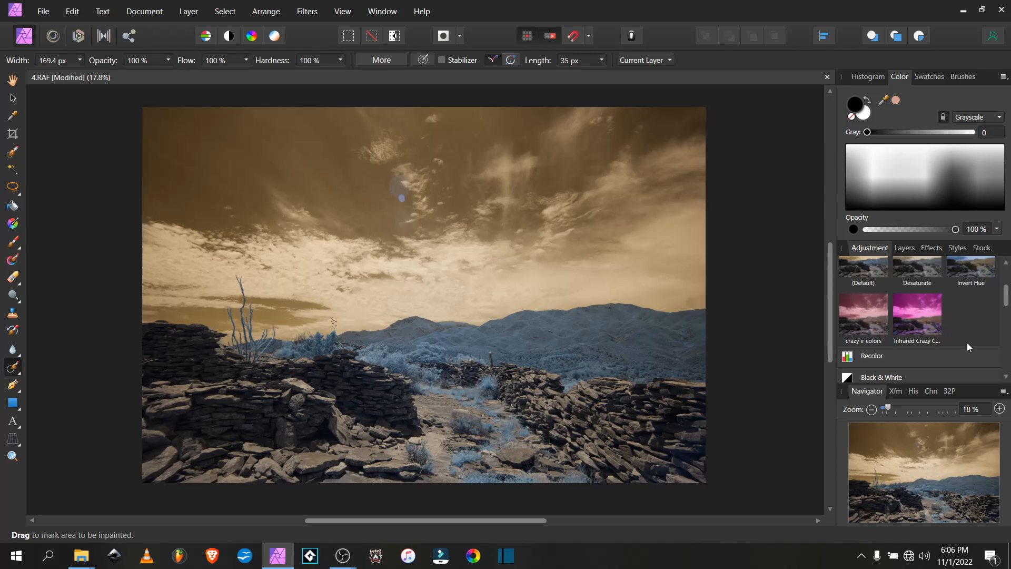
click(859, 323)
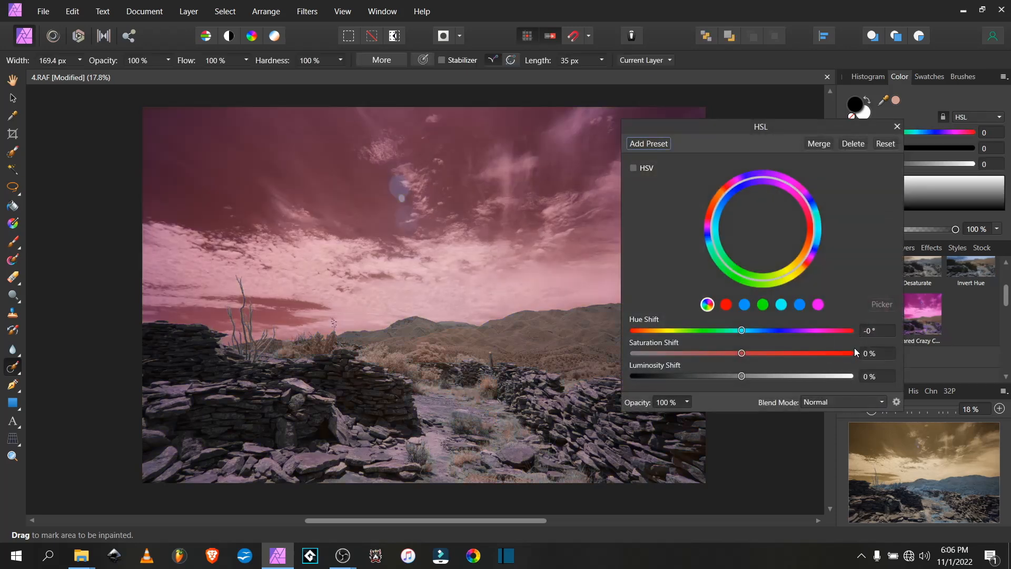
click(897, 127)
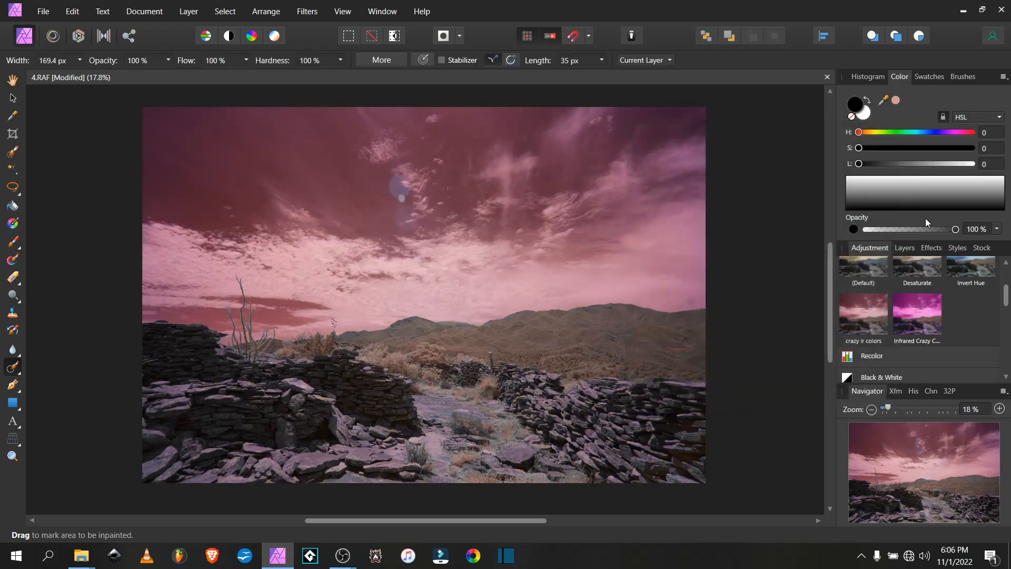
Add a Brightness / Contrast adjustment layer and place it below the HSL Shift adjustment
click(904, 248)
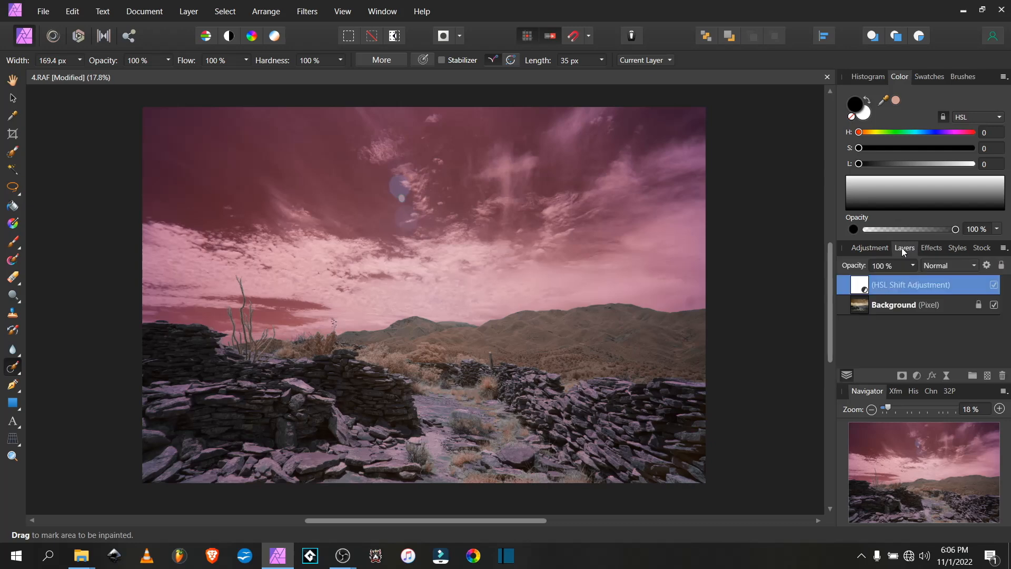
click(916, 375)
click(933, 131)
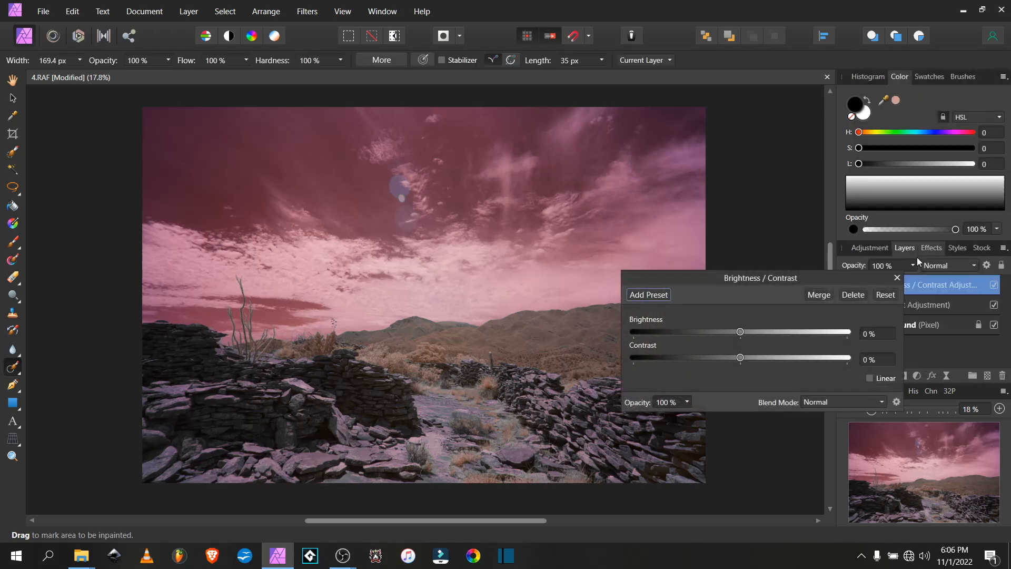
drag(871, 277, 866, 305)
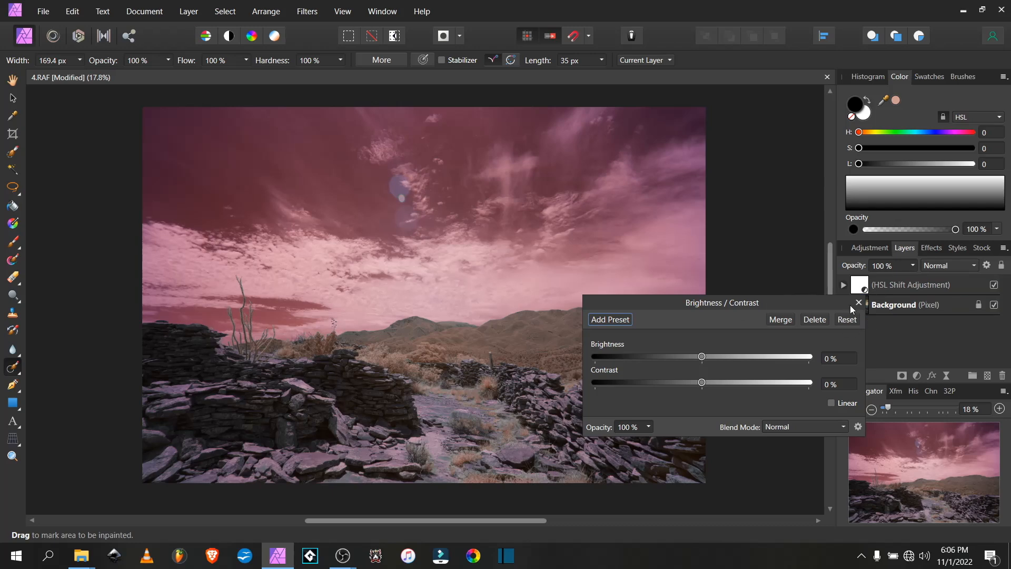
key(ctrl+z)
drag(834, 303, 798, 247)
drag(856, 280, 853, 331)
Set the Brightness / Contrast adjustment to 23% brightness and 60% contrast
mouse_move(666, 301)
mouse_down()
mouse_move(693, 301)
mouse_move(707, 325)
mouse_move(722, 327)
mouse_move(685, 301)
mouse_up()
click(692, 301)
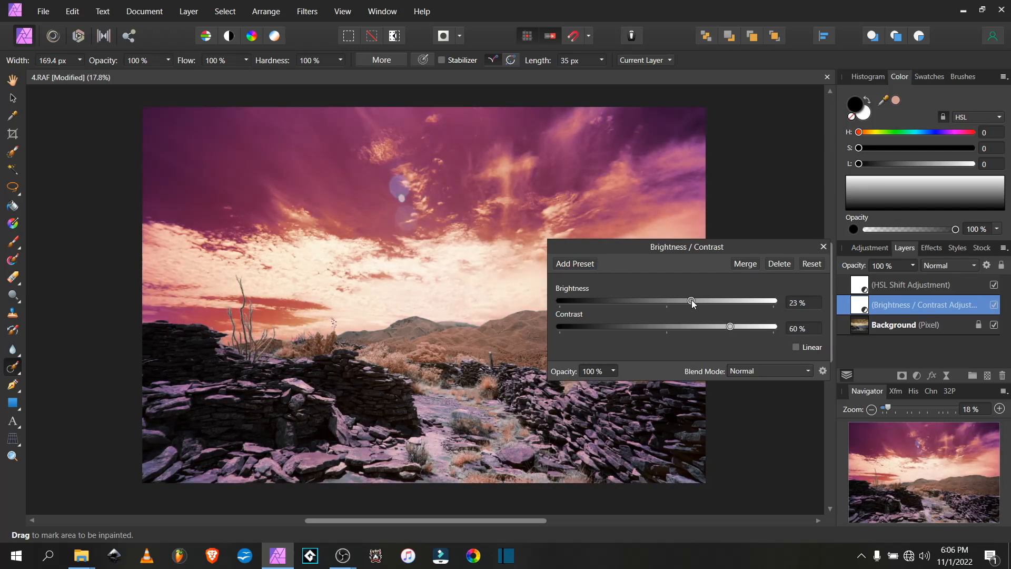
click(823, 245)
Select the Background layer and inpaint the bluish lens flare blob in the sky with a 195 px brush
key(alt+bracketright)
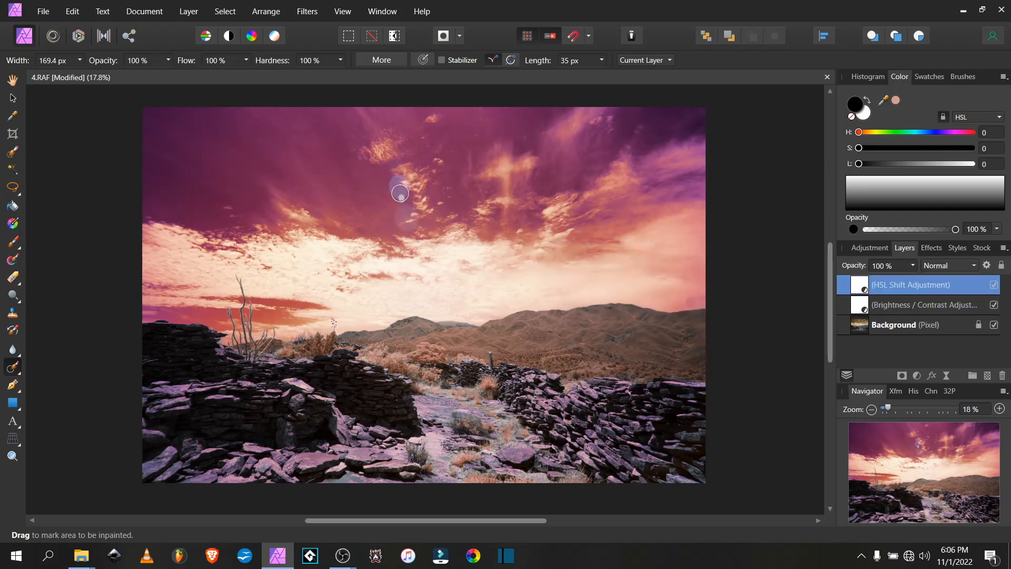
key(alt+bracketleft)
key(alt+bracketleft)
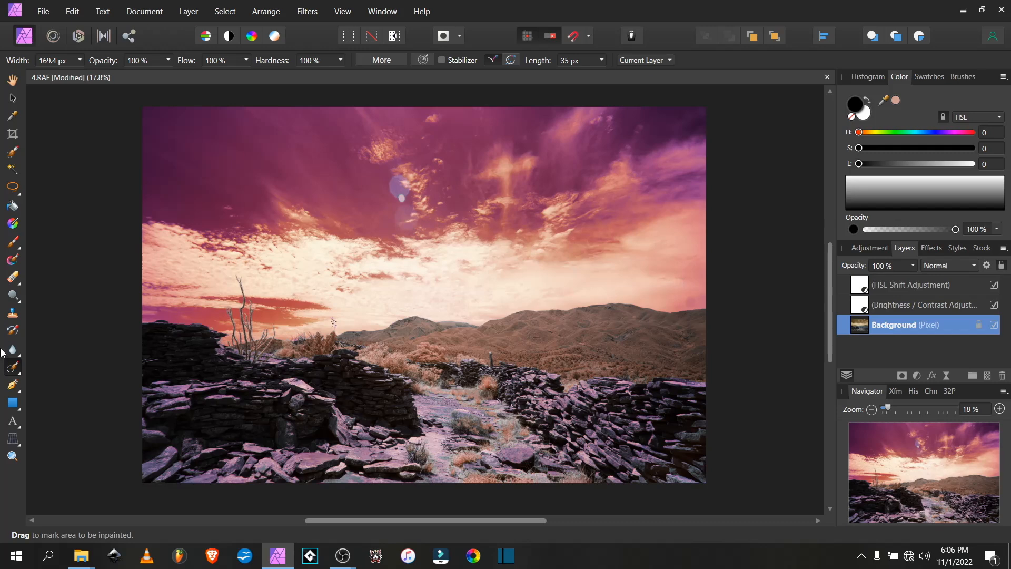
scroll(413, 168, up, 5)
key(bracketright)
mouse_move(304, 270)
mouse_down()
mouse_move(327, 260)
mouse_move(377, 337)
mouse_up()
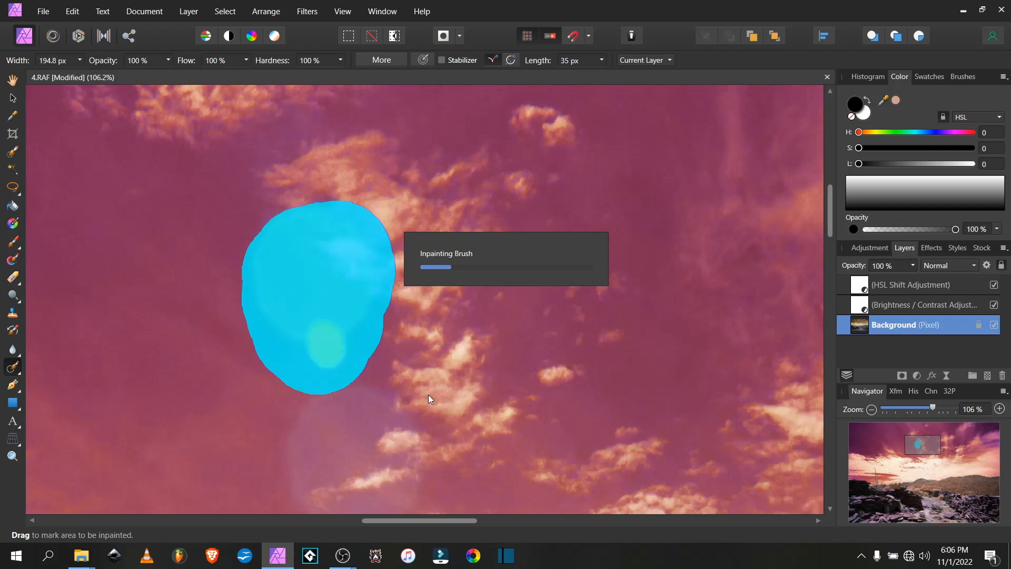
Inpaint the remaining faint flare halo with a 224 px brush
scroll(330, 323, down, 3)
key(bracketright)
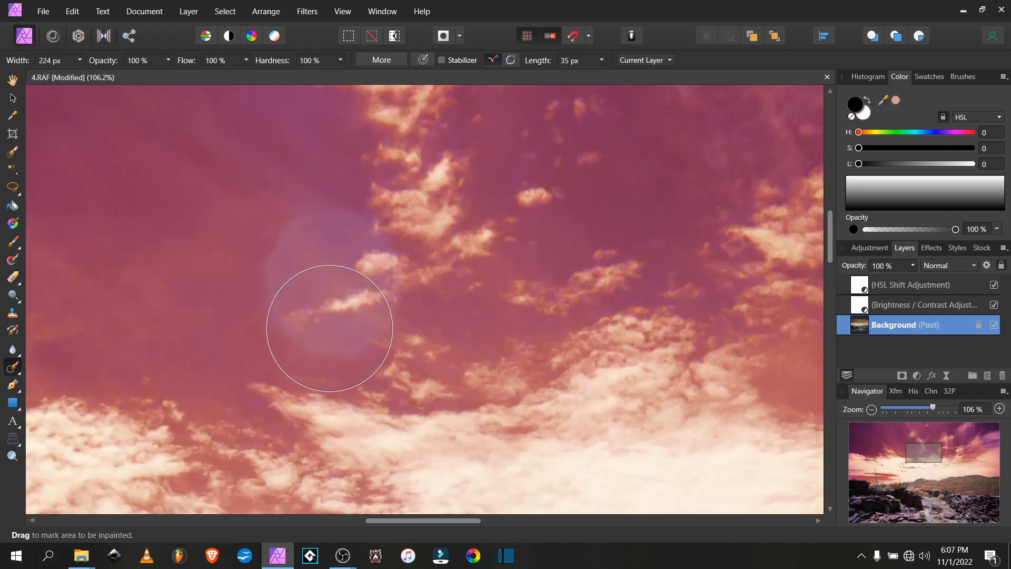
drag(330, 322, 371, 334)
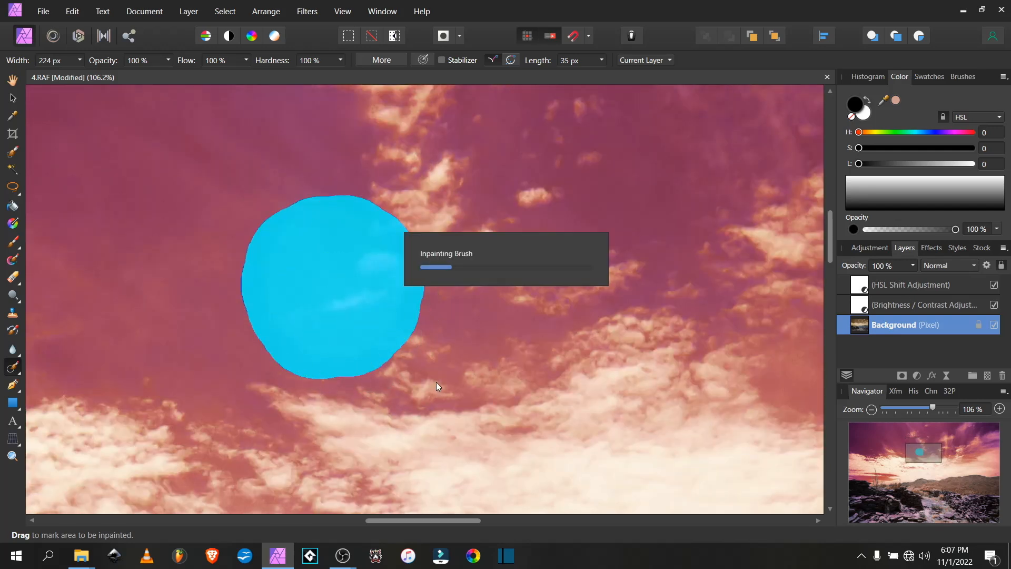
scroll(436, 282, down, 6)
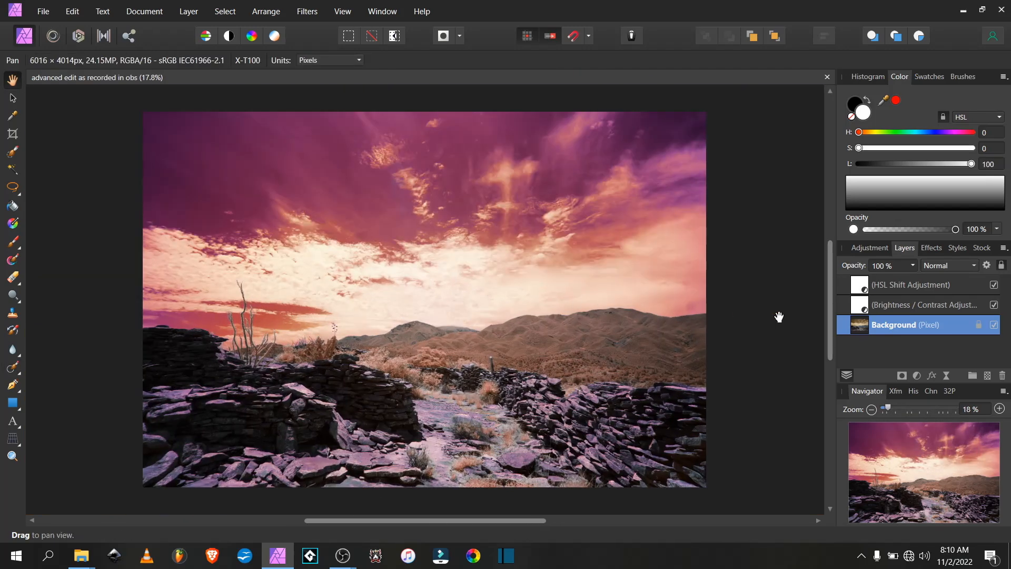
Raise the Brightness / Contrast adjustment's brightness to 40%
click(865, 310)
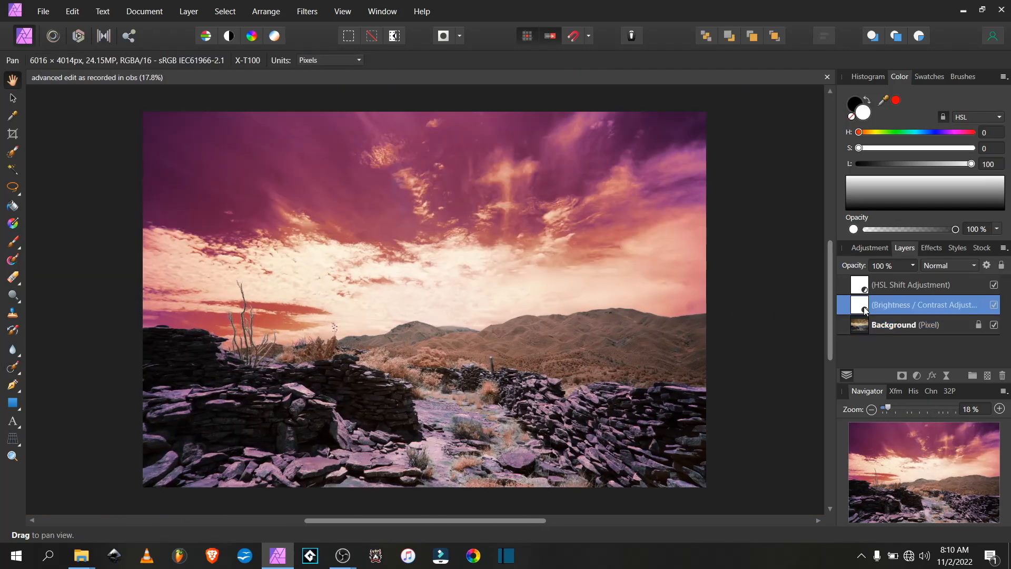
double_click(864, 310)
drag(767, 358, 785, 358)
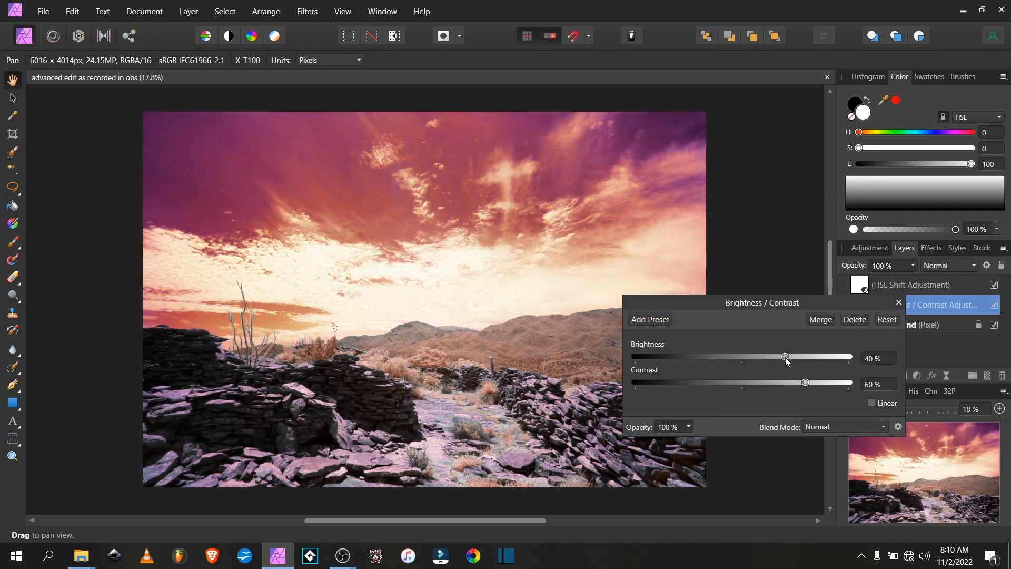
click(896, 303)
Add a Shadows / Highlights adjustment above the HSL layer with shadows set to 91%
click(880, 286)
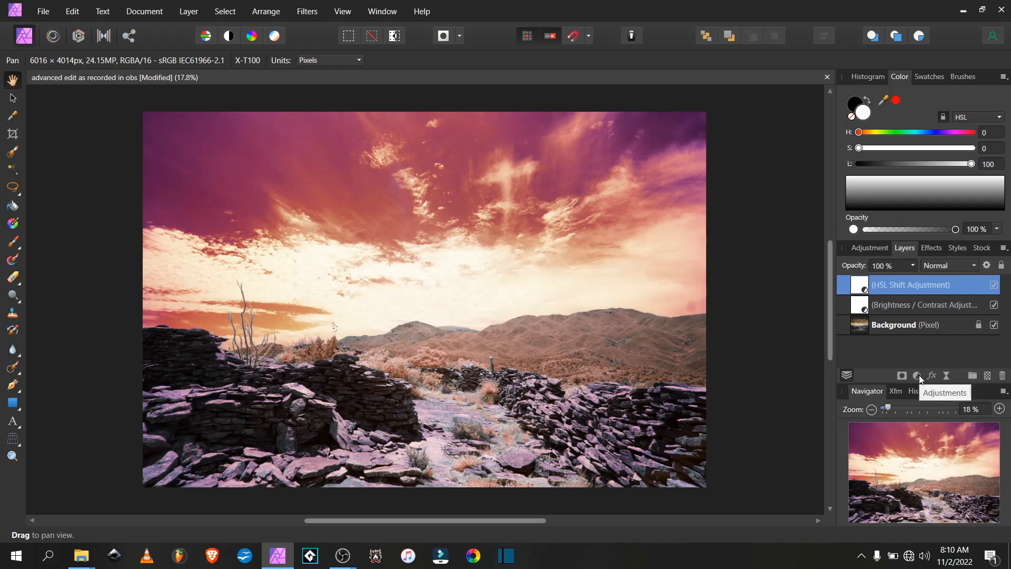
click(917, 375)
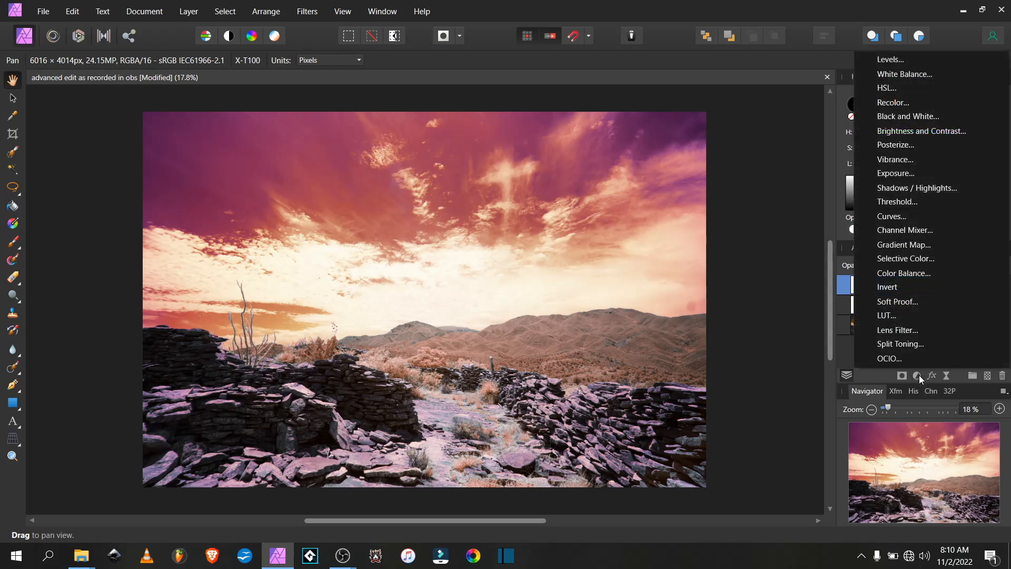
click(889, 188)
drag(743, 375, 790, 378)
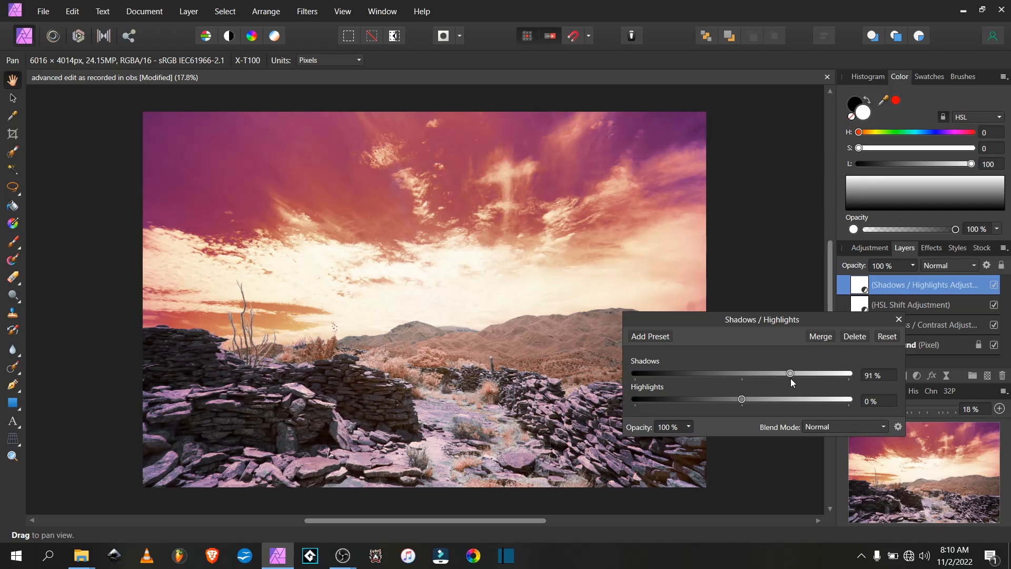
click(899, 319)
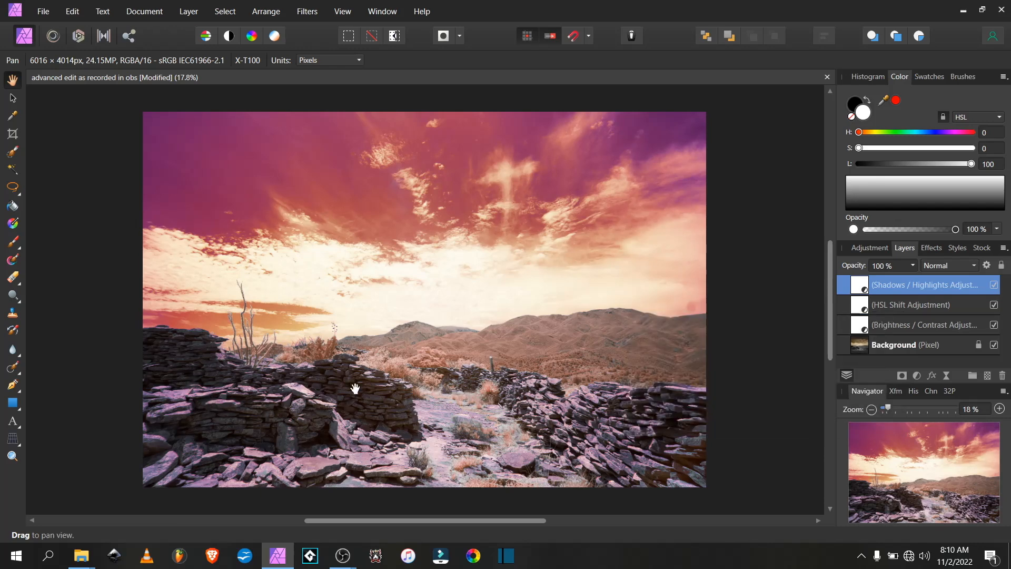
Add a Gradient Map adjustment layer and set its blend mode to Soft Light
click(917, 374)
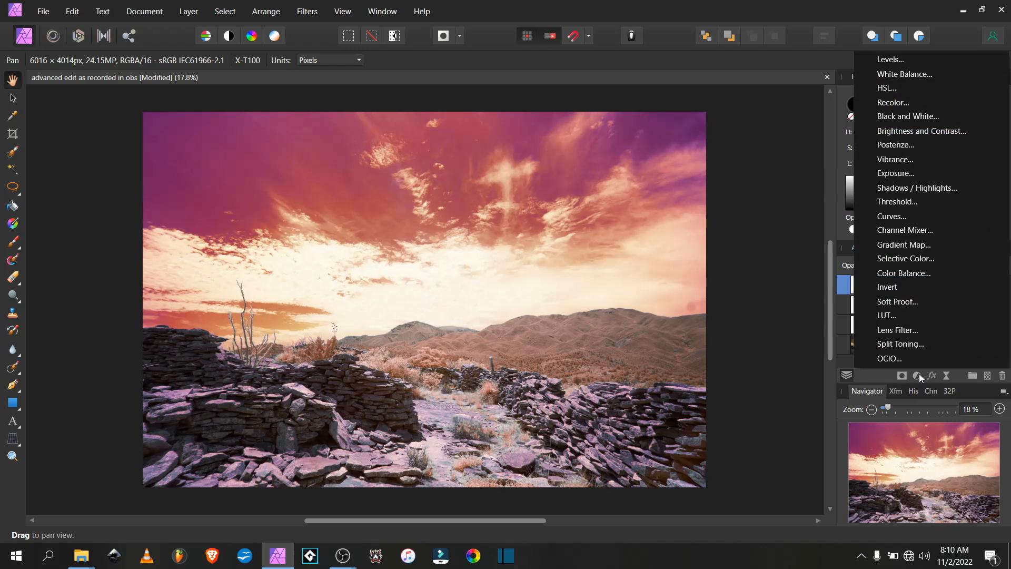
click(905, 244)
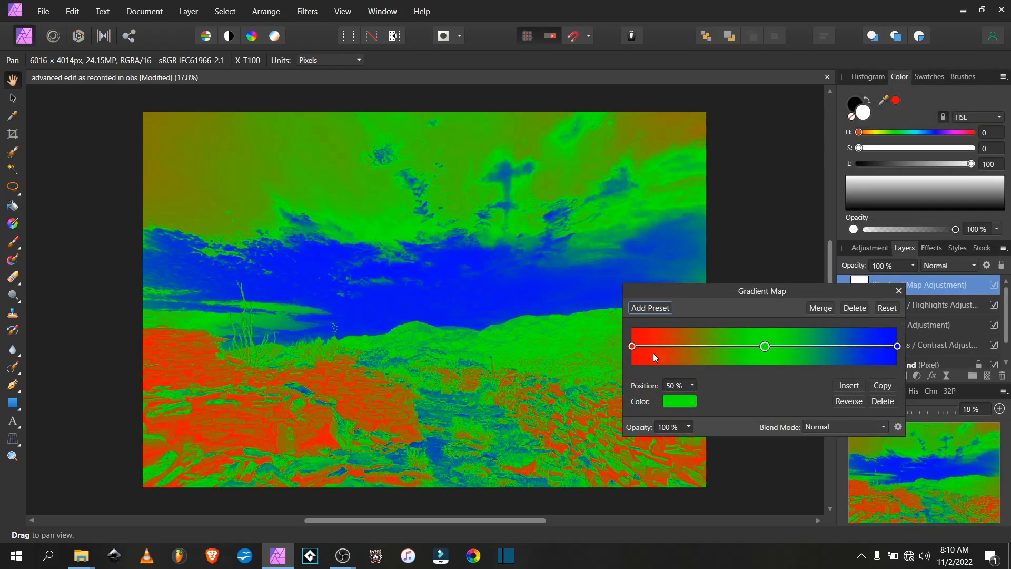
click(633, 346)
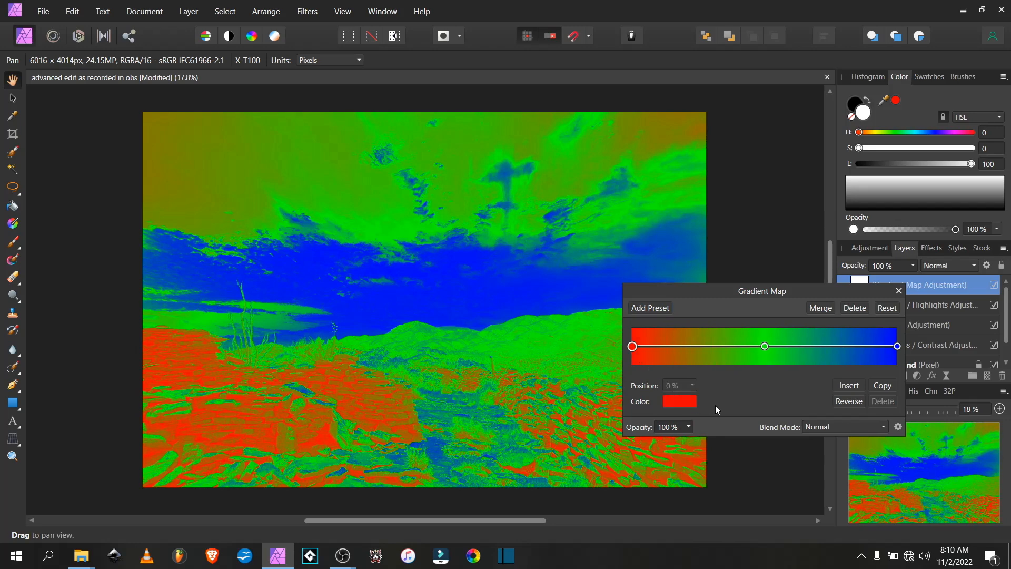
click(831, 426)
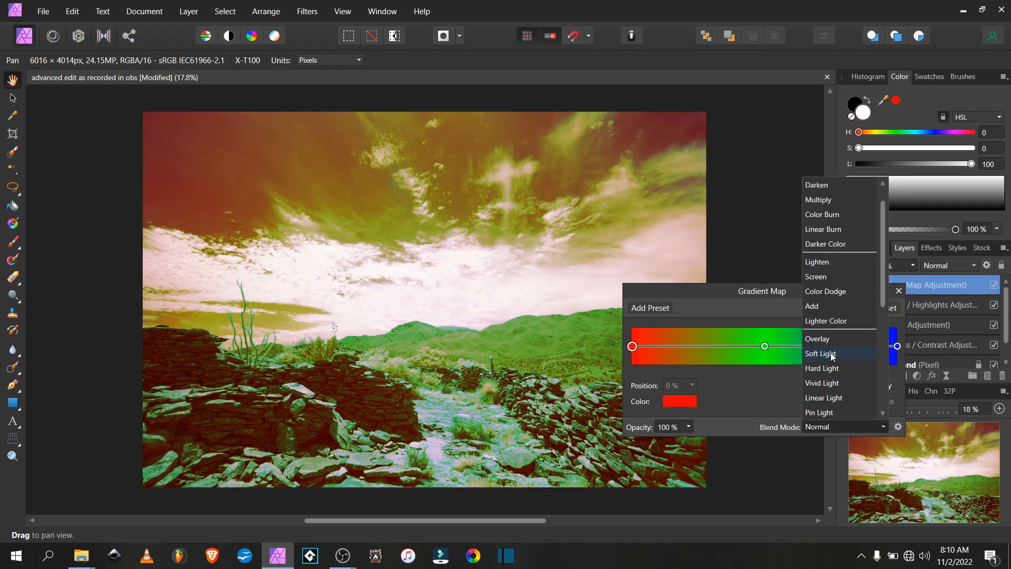
click(832, 355)
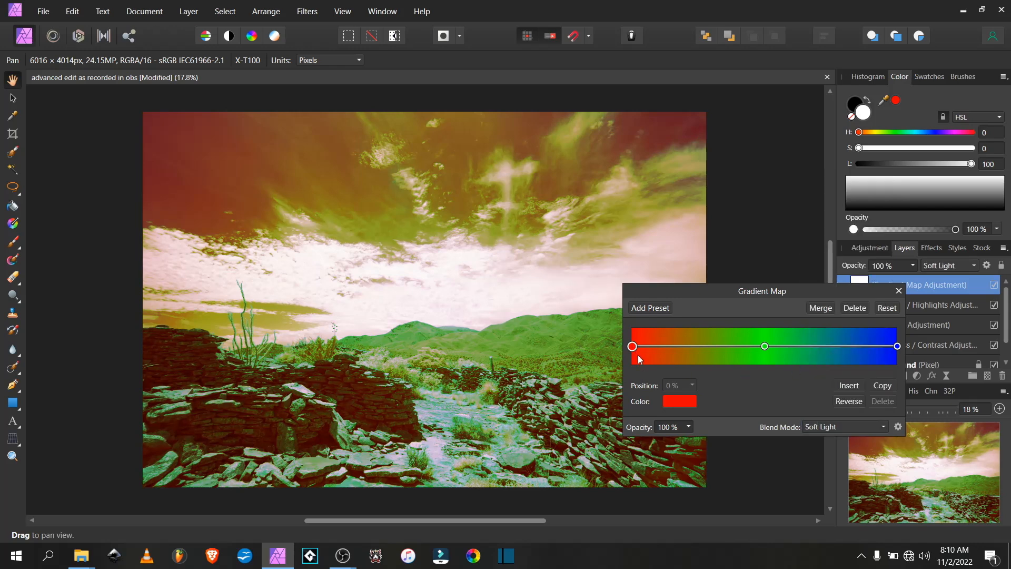
Set the leftmost gradient stop's color to dark navy blue
click(675, 403)
drag(671, 344, 708, 346)
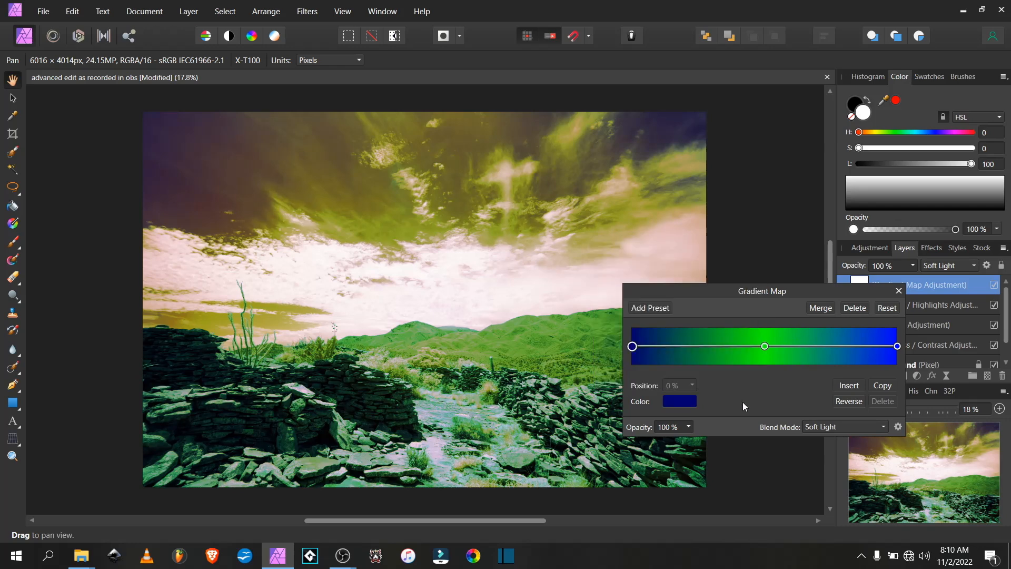
Set the middle gradient stop's color to orange with H 42, S 100, L 48
click(764, 347)
click(677, 403)
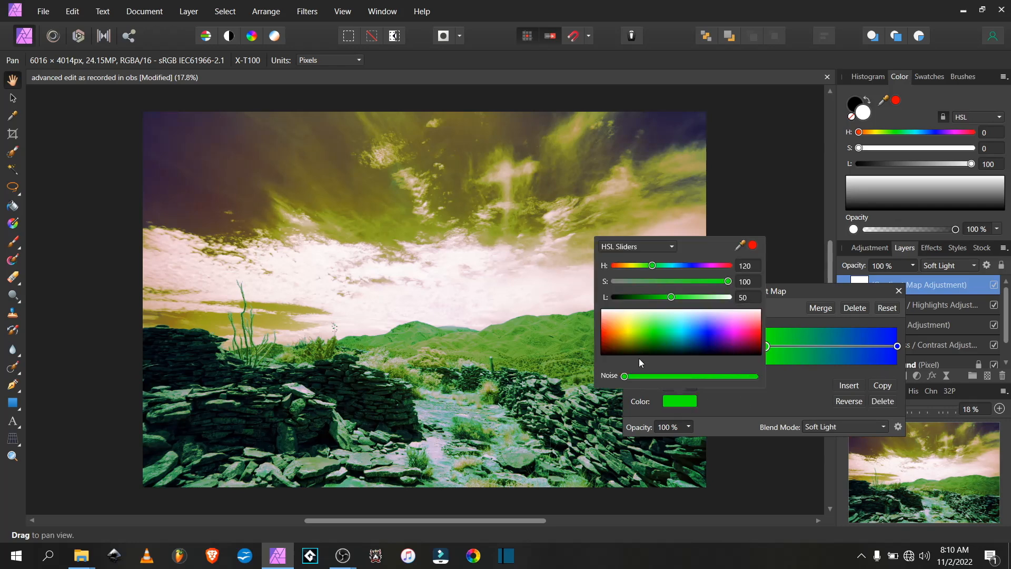
click(624, 331)
drag(620, 331, 620, 333)
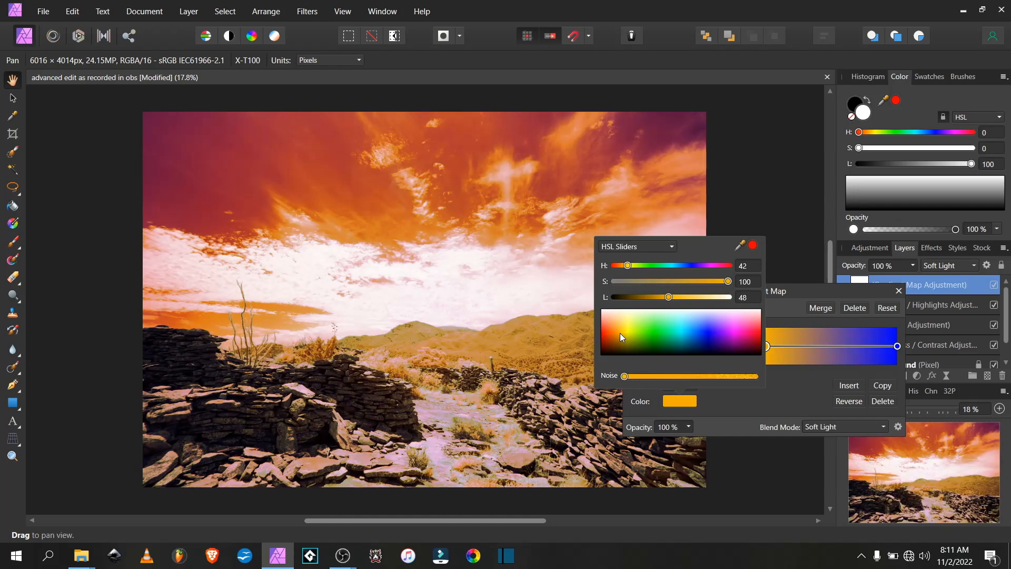
Set the rightmost gradient stop's color to light pink
click(897, 346)
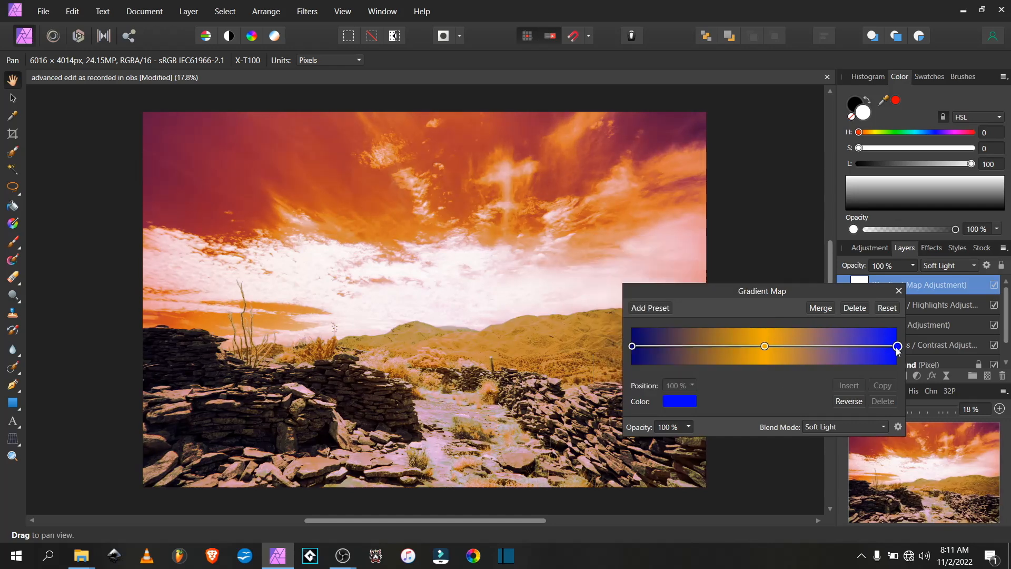
click(674, 402)
drag(737, 323, 734, 318)
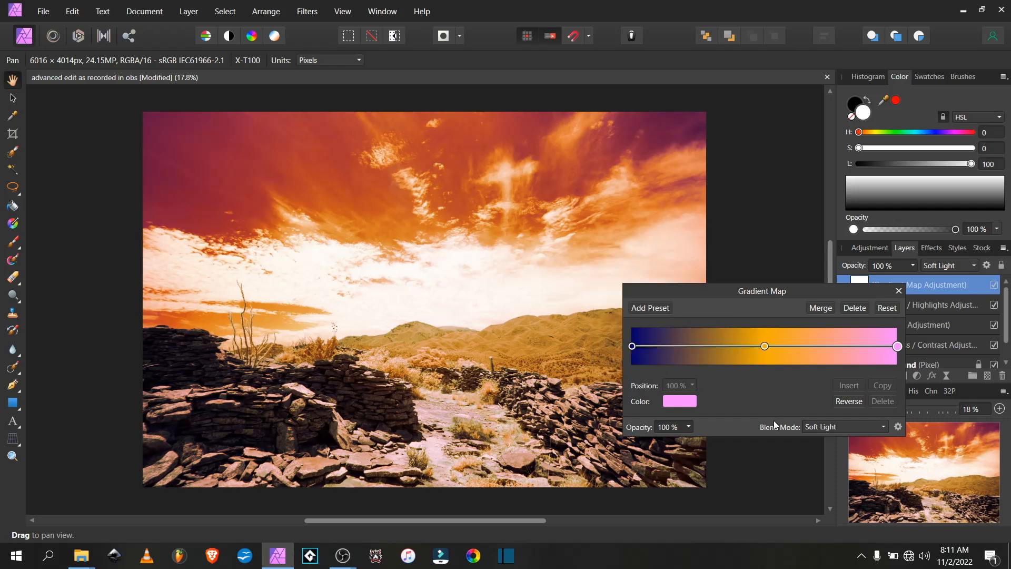
Set the Gradient Map adjustment layer's opacity to 50%
click(899, 290)
click(913, 265)
drag(913, 278, 867, 290)
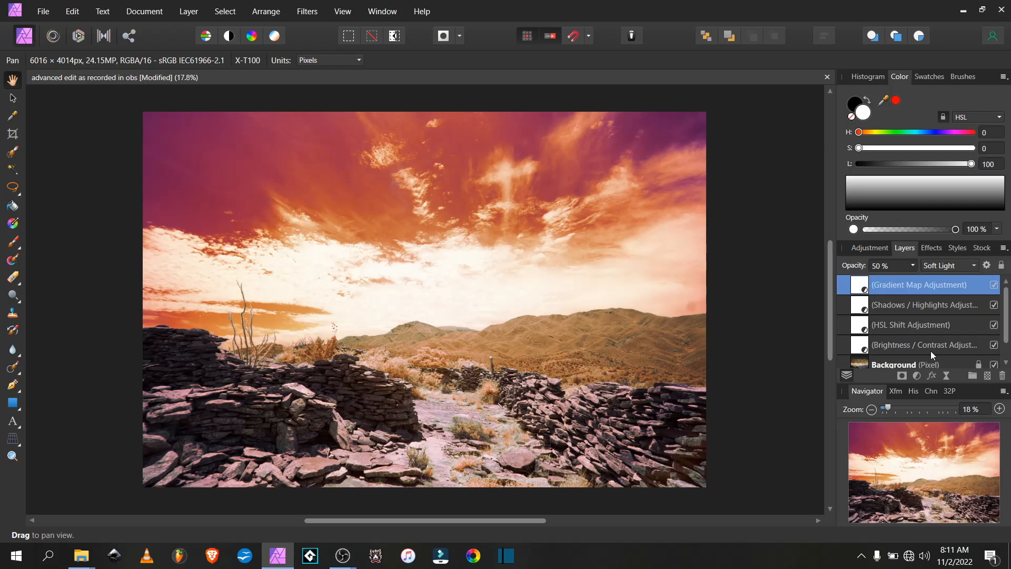
Add a new HSL adjustment layer on top and set its saturation shift to -19%
click(917, 375)
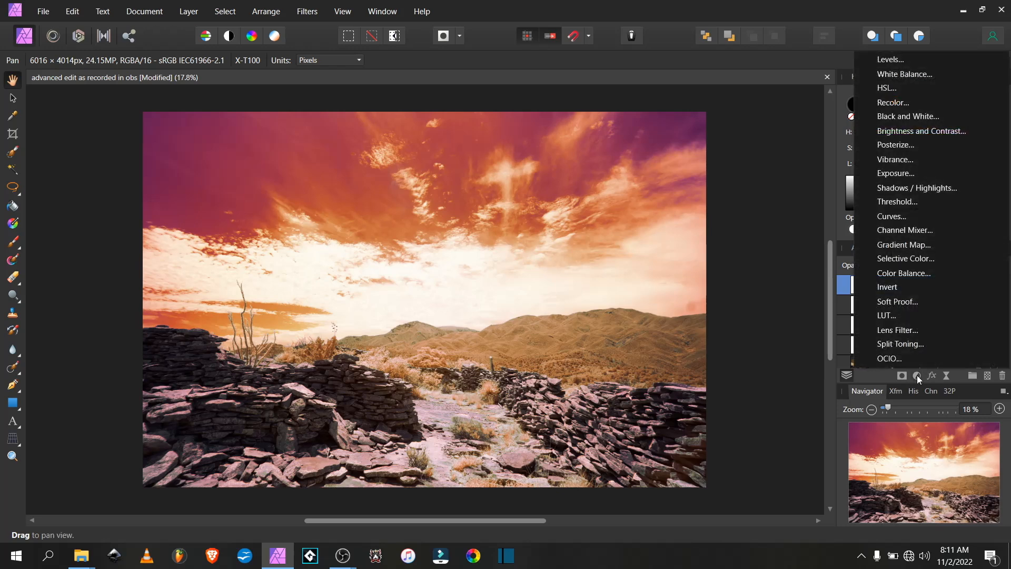
click(910, 93)
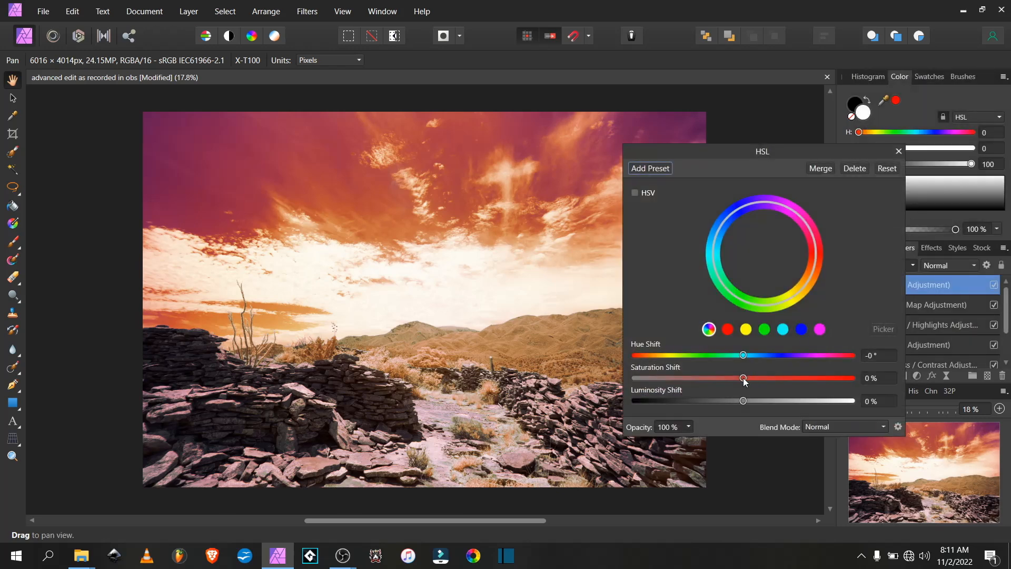
drag(744, 380, 723, 383)
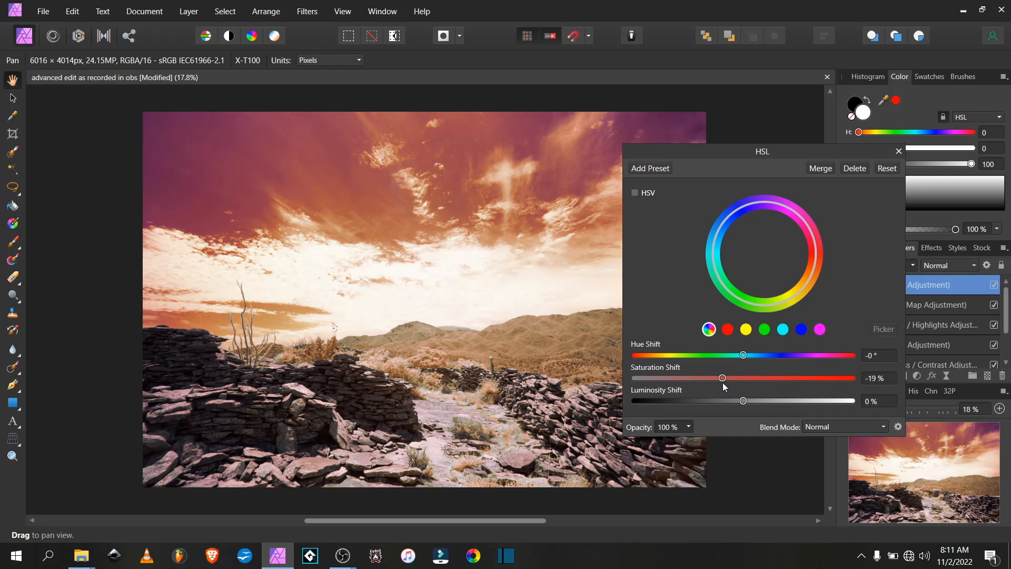
click(898, 151)
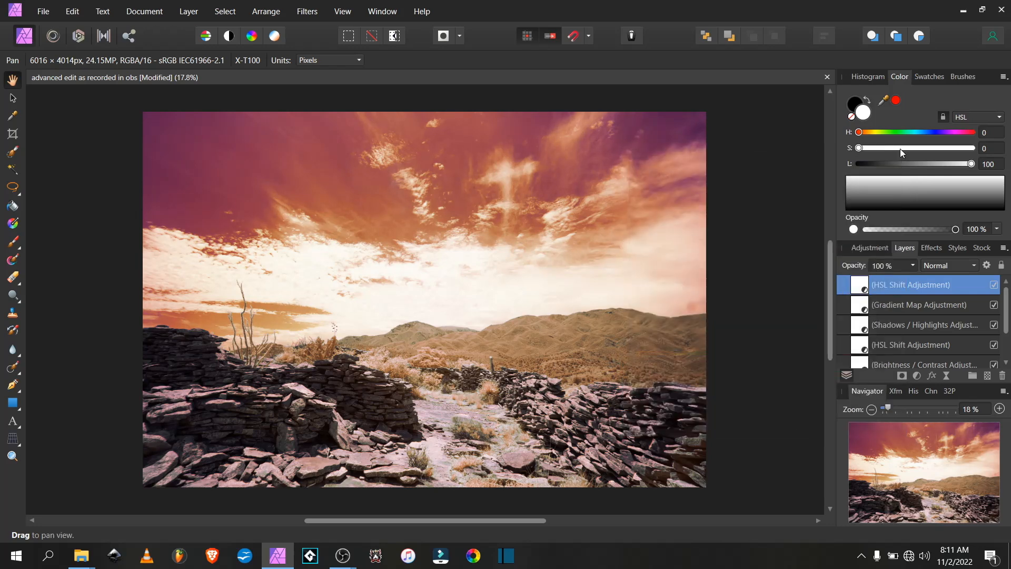
Raise the shadows slider of the Shadows / Highlights adjustment layer slightly
scroll(895, 324, down, 2)
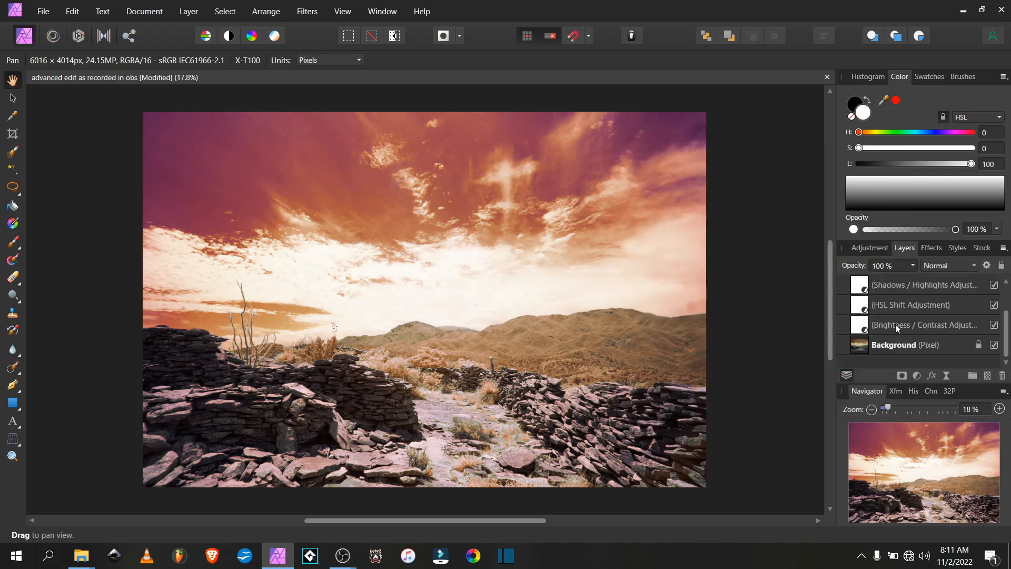
scroll(889, 323, up, 2)
double_click(862, 326)
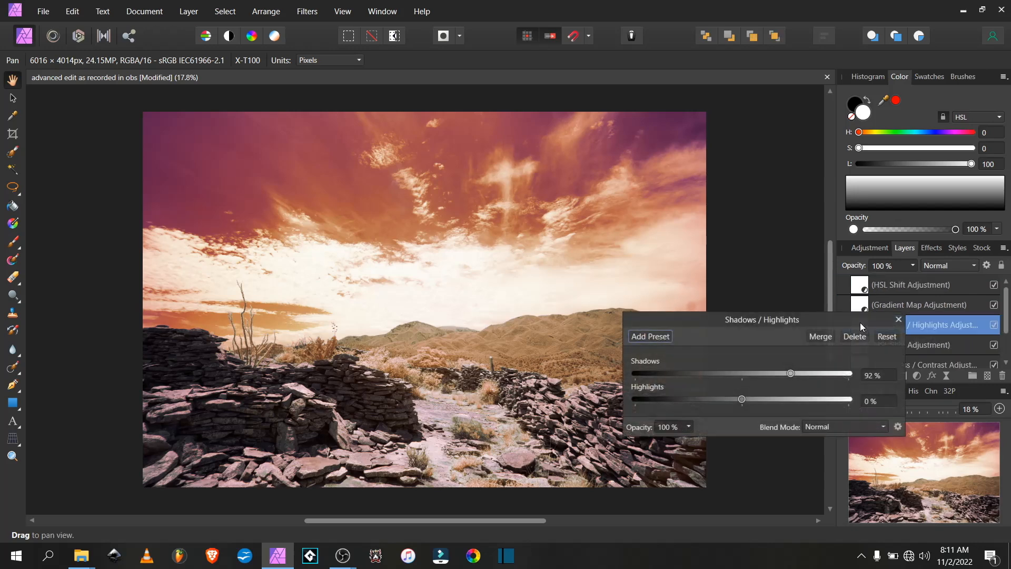
drag(791, 374, 800, 375)
click(898, 319)
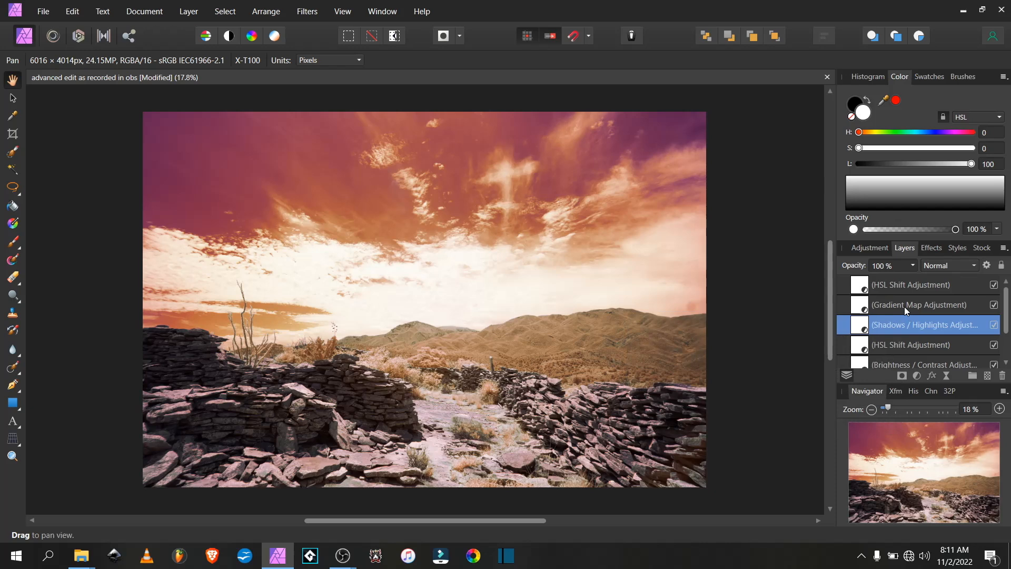
Reopen the Brightness / Contrast adjustment and nudge its brightness slider slightly
scroll(904, 308, down, 2)
click(857, 326)
double_click(857, 326)
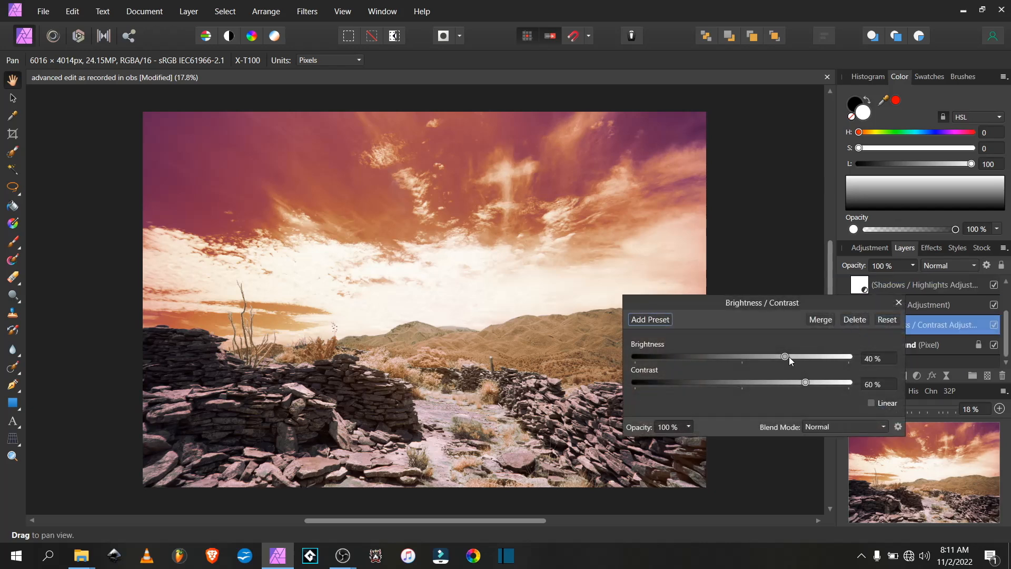
drag(788, 356, 790, 357)
click(899, 302)
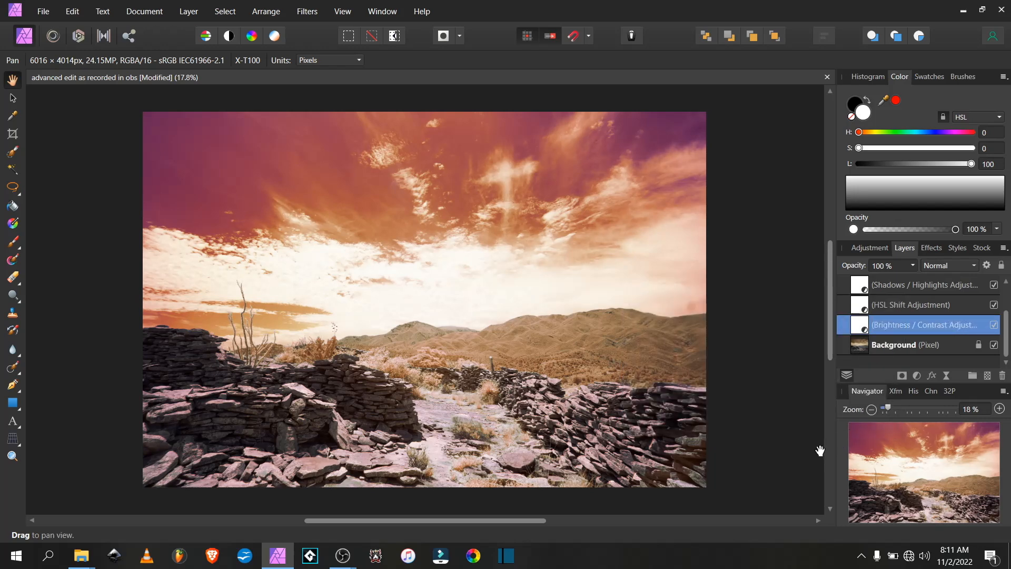
Merge all visible layers into a new pixel layer at the top of the stack
scroll(894, 305, up, 2)
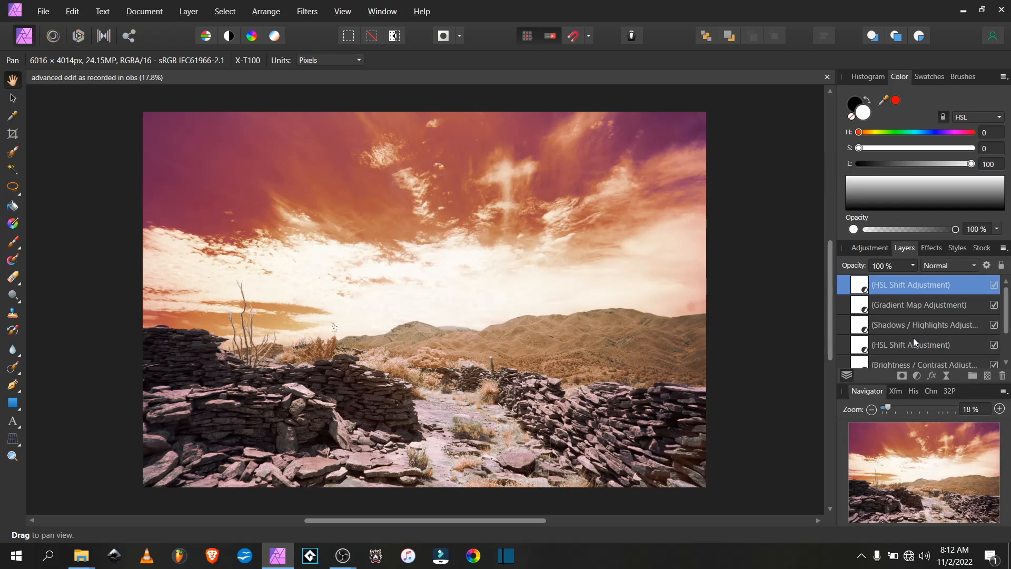
click(266, 11)
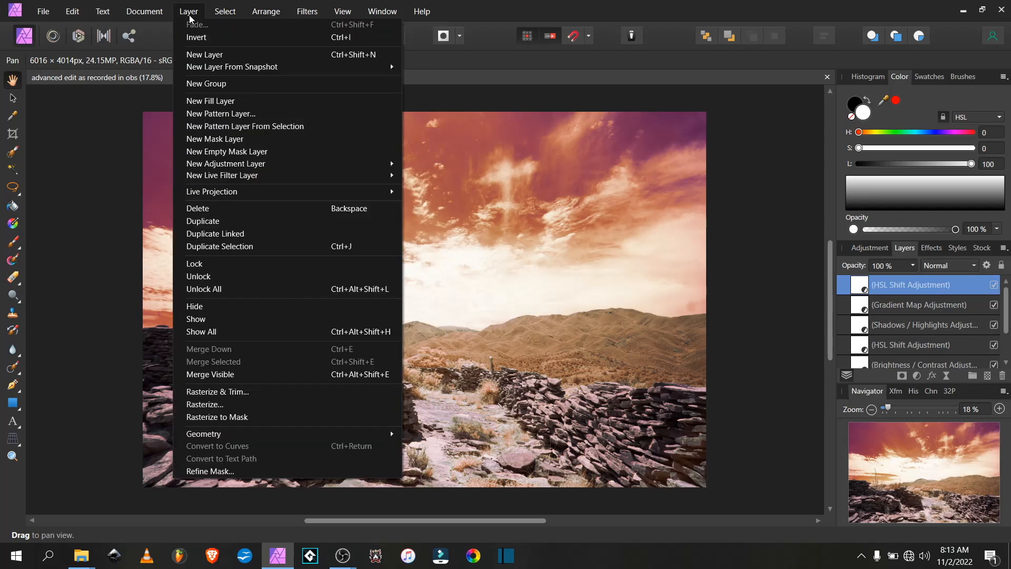
click(298, 374)
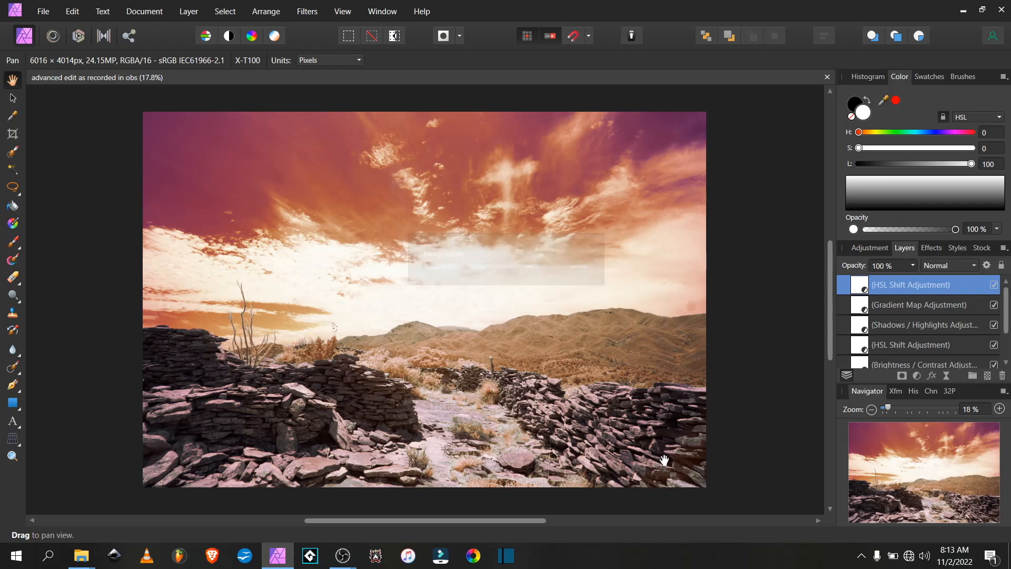
Apply a Gaussian Blur filter to the merged pixel layer
click(307, 11)
mouse_move(340, 29)
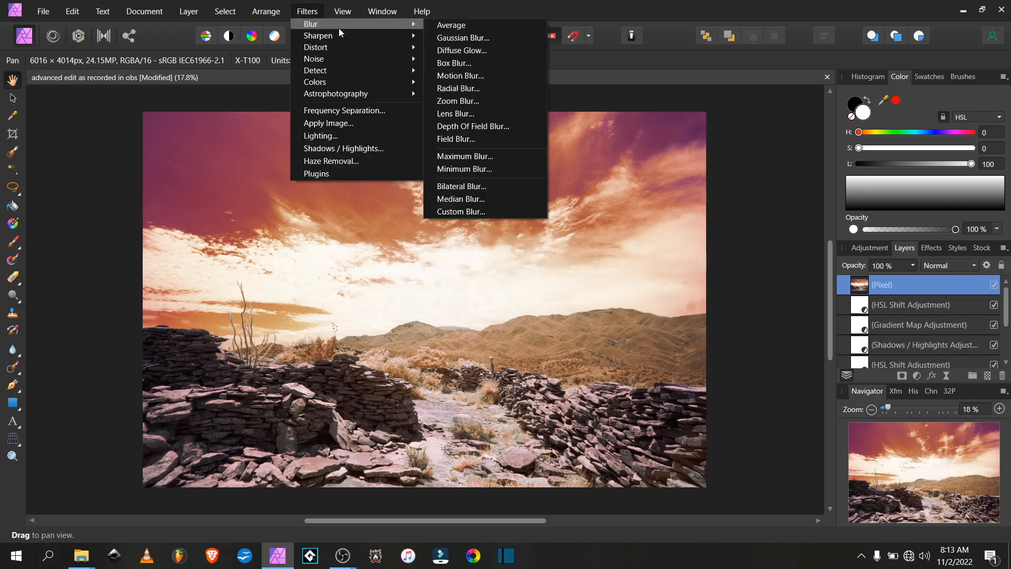
click(453, 35)
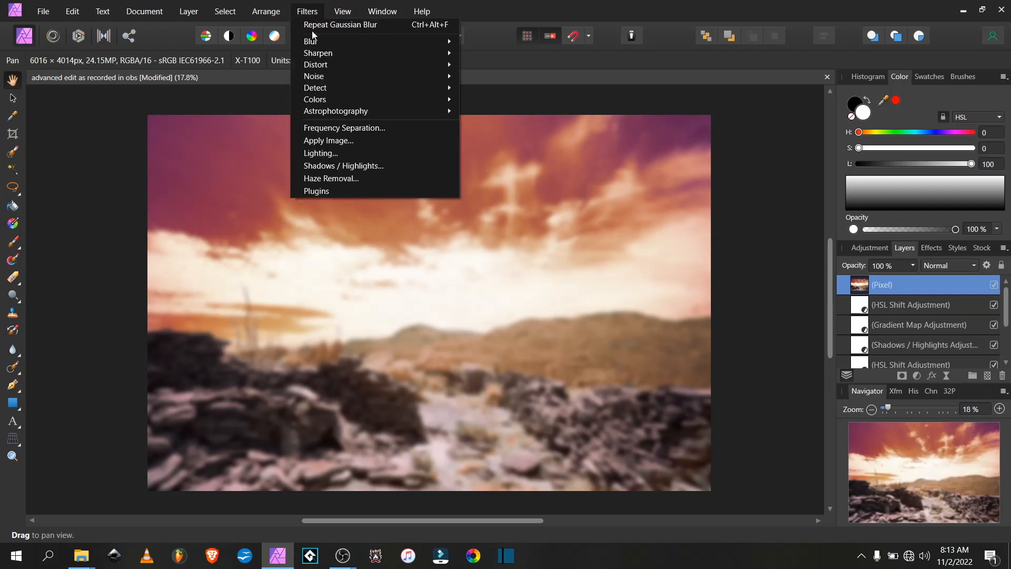
Run Apply Image on the blurred layer, using the current layer as source with Multiply blend mode
click(368, 141)
click(685, 257)
click(692, 461)
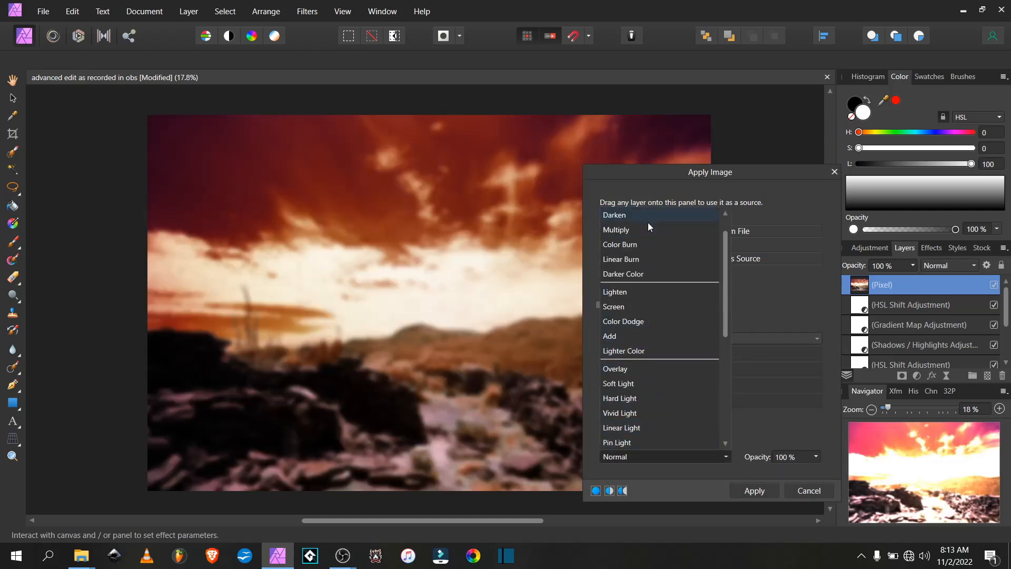
click(646, 226)
click(754, 490)
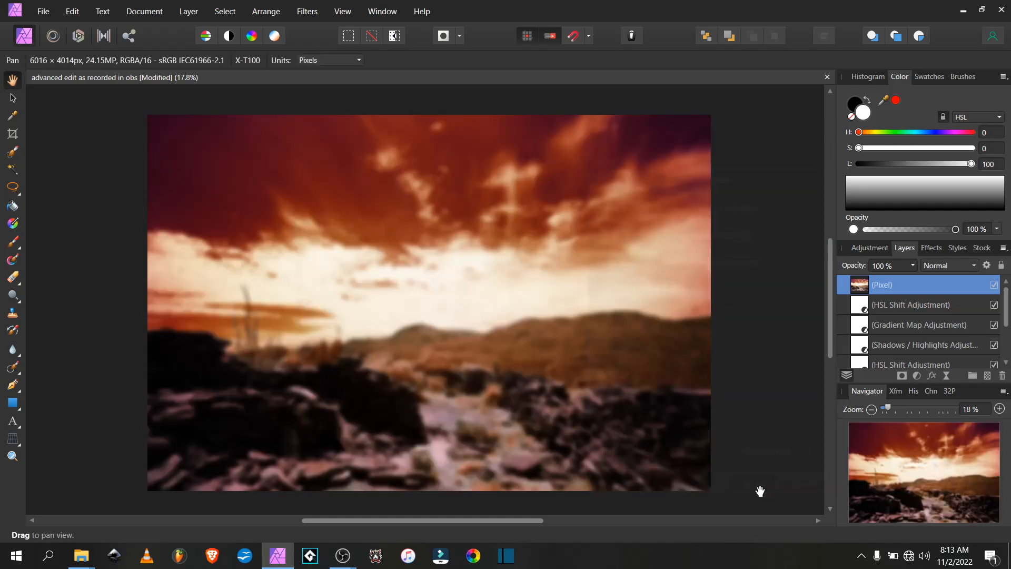
Set the blurred pixel layer's blend mode to Screen and its opacity to 28%
click(944, 266)
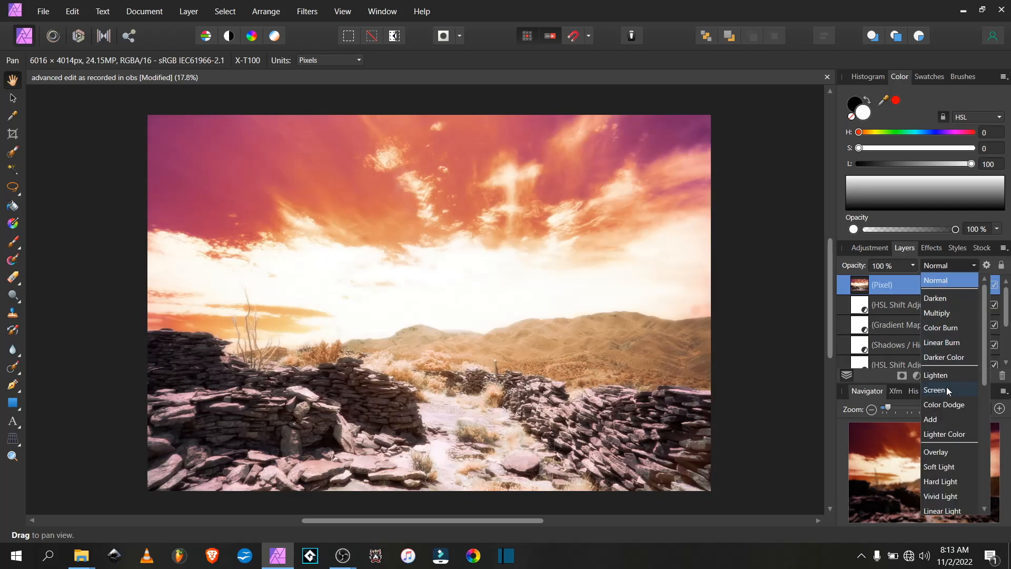
click(946, 388)
click(911, 265)
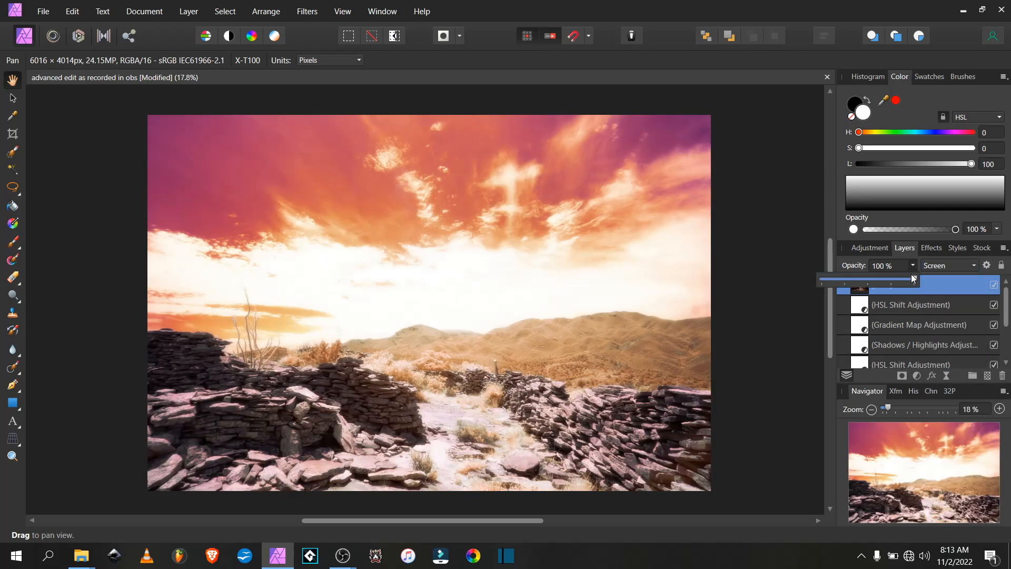
drag(908, 280, 858, 275)
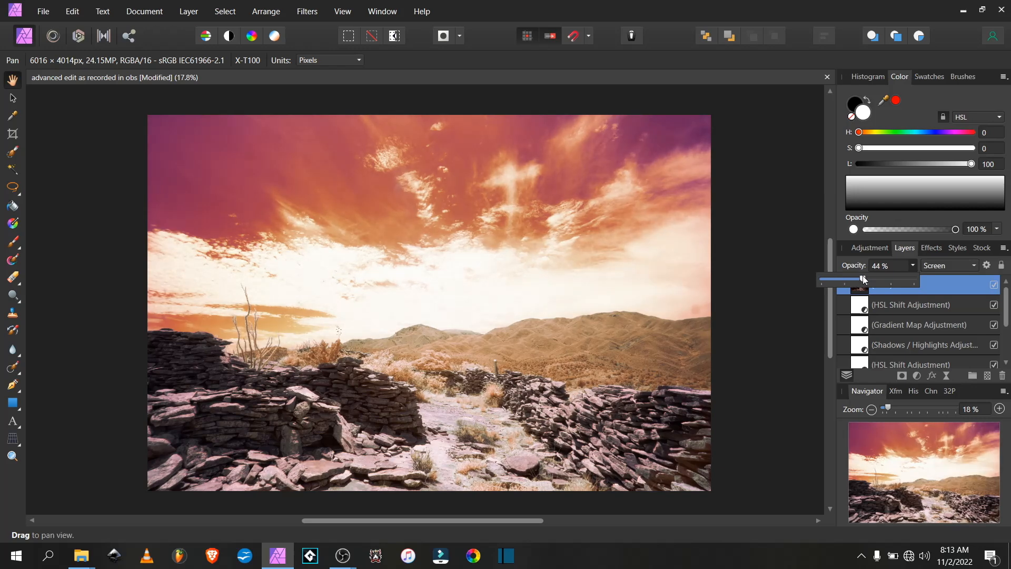
drag(855, 280, 847, 283)
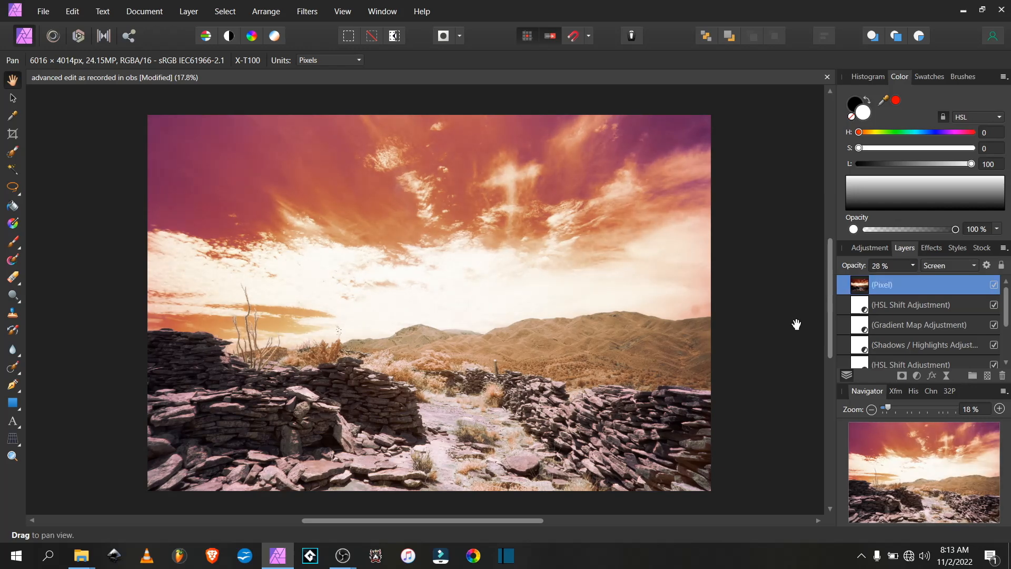
Toggle the blurred pixel layer's visibility off and on to compare the glow effect
click(993, 285)
click(994, 285)
scroll(861, 346, down, 2)
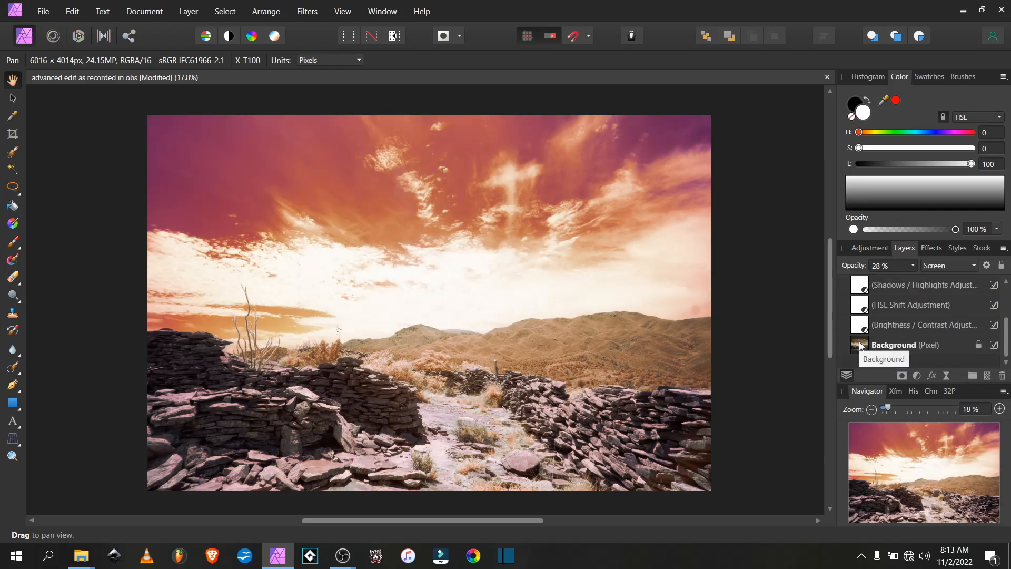
Reopen the Brightness / Contrast adjustment to review its settings
double_click(862, 331)
drag(786, 356, 786, 357)
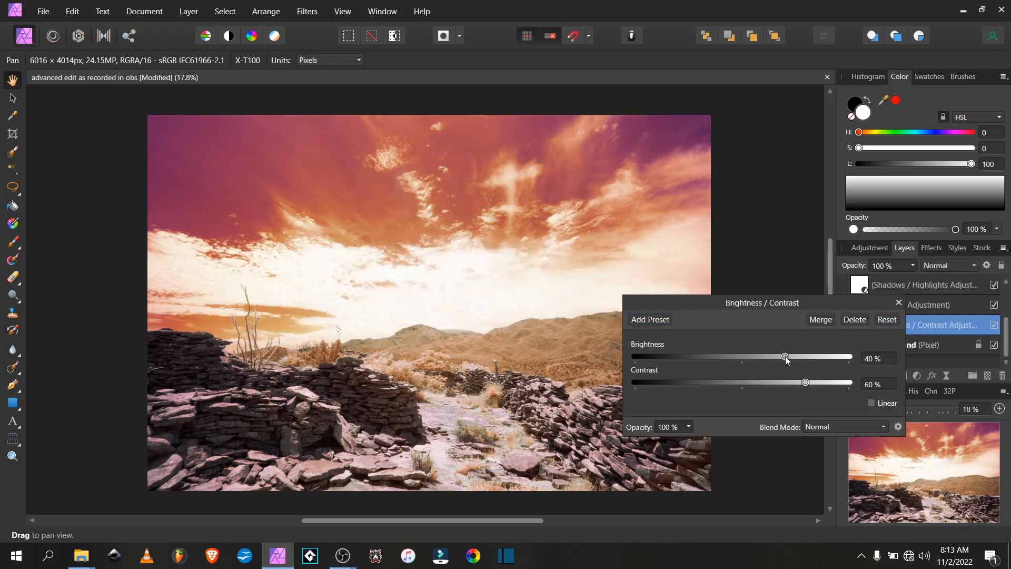
click(898, 303)
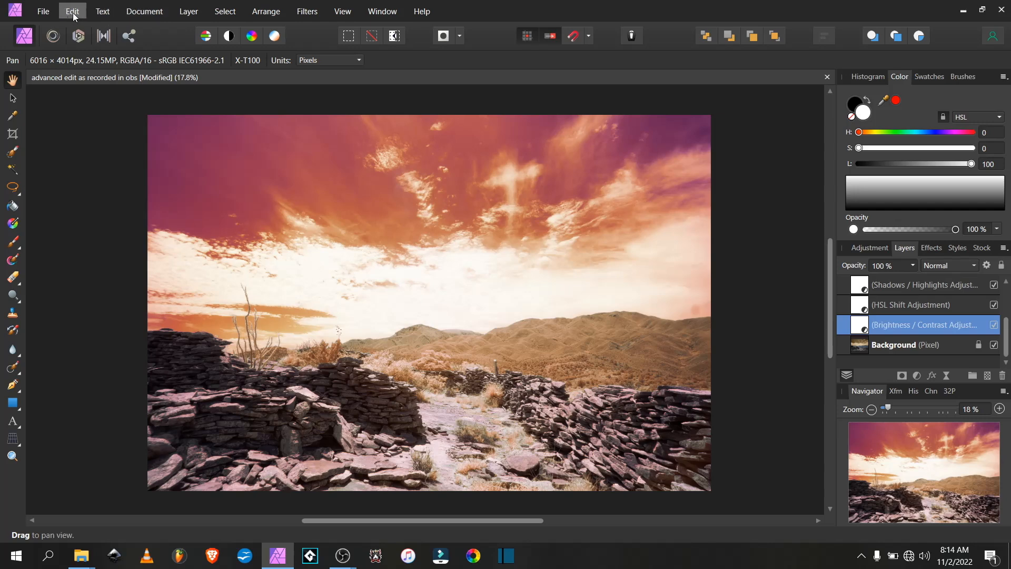
Save the document
click(47, 11)
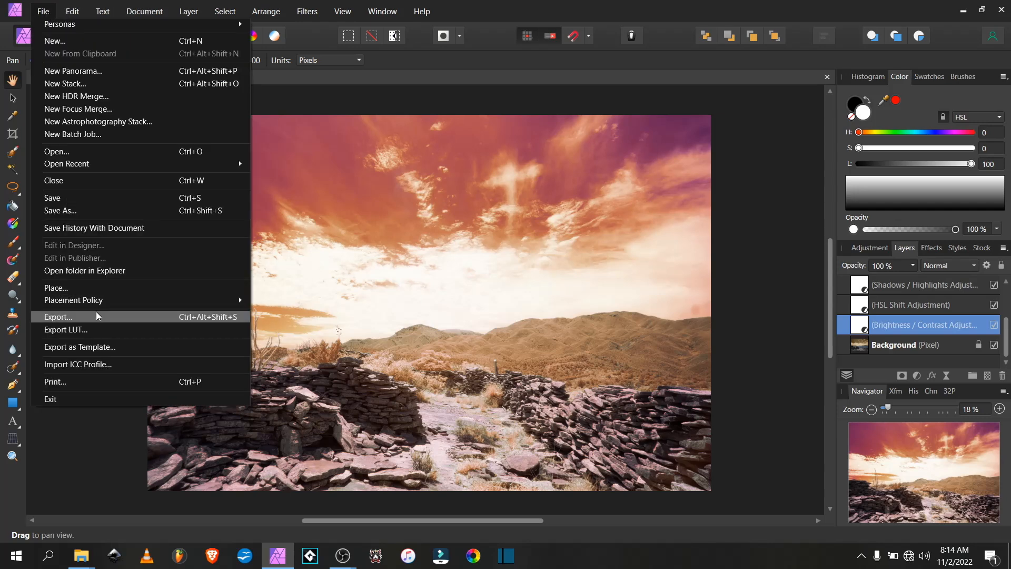
click(73, 199)
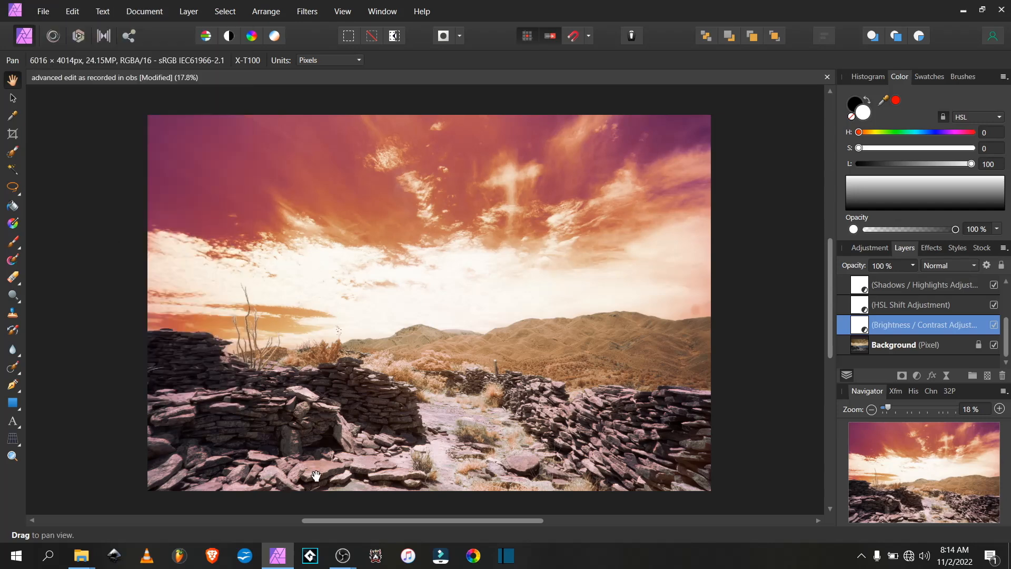